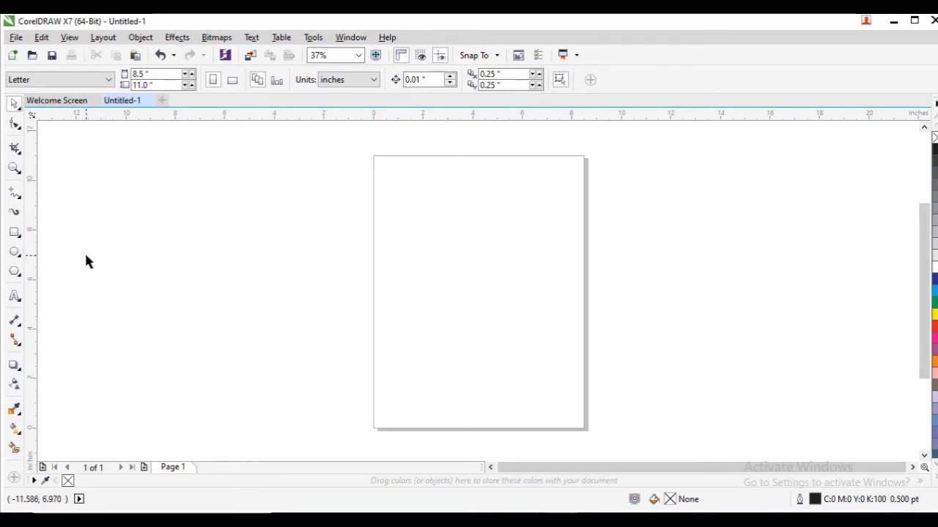
# Draw a rectangle about 5.8 by 2.6 inches near the page's upper edge and crop it to its upper-left corner with the Crop tool
pyautogui.click(15, 233)
pyautogui.moveTo(399, 177); pyautogui.dragTo(543, 241)
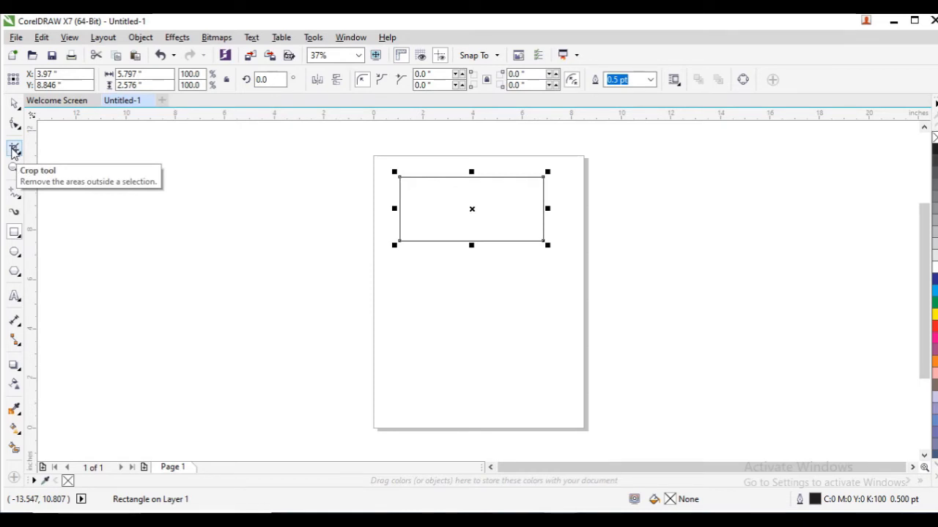
pyautogui.click(14, 150)
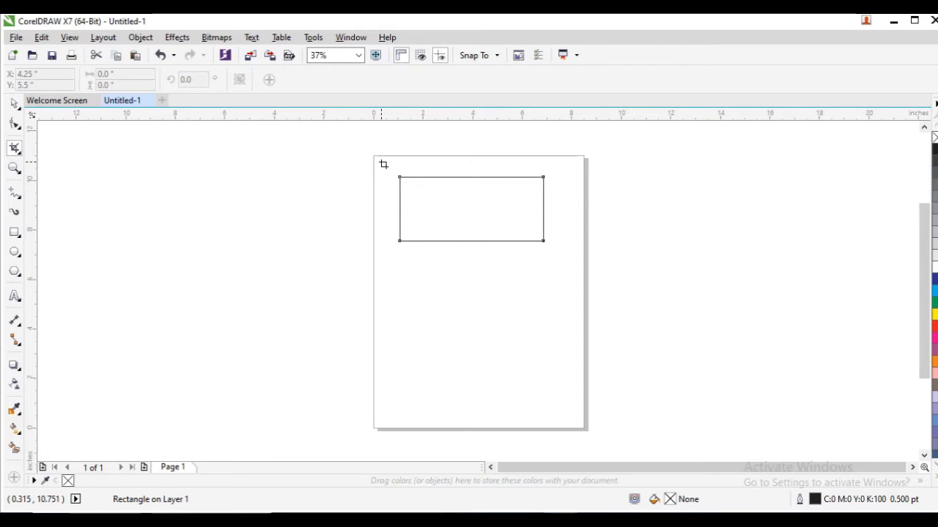
pyautogui.moveTo(383, 163); pyautogui.dragTo(435, 226)
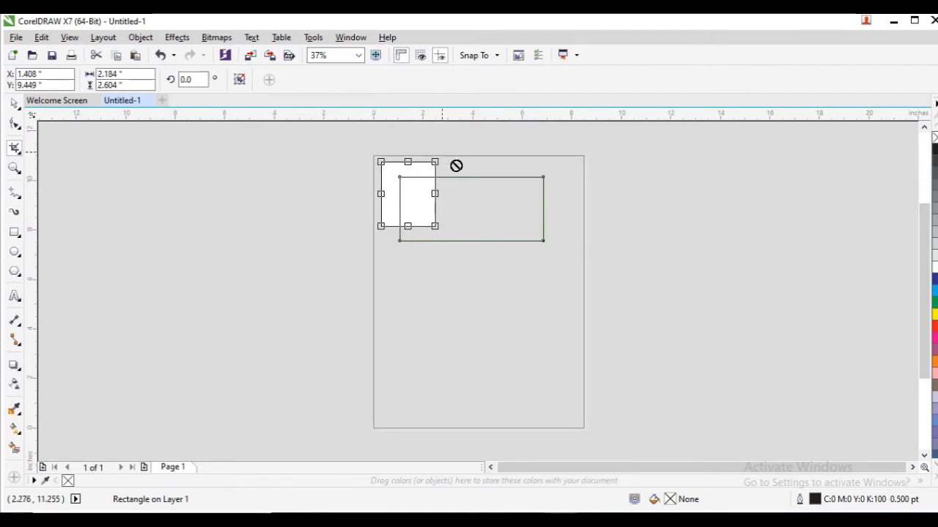
pyautogui.press('Return')
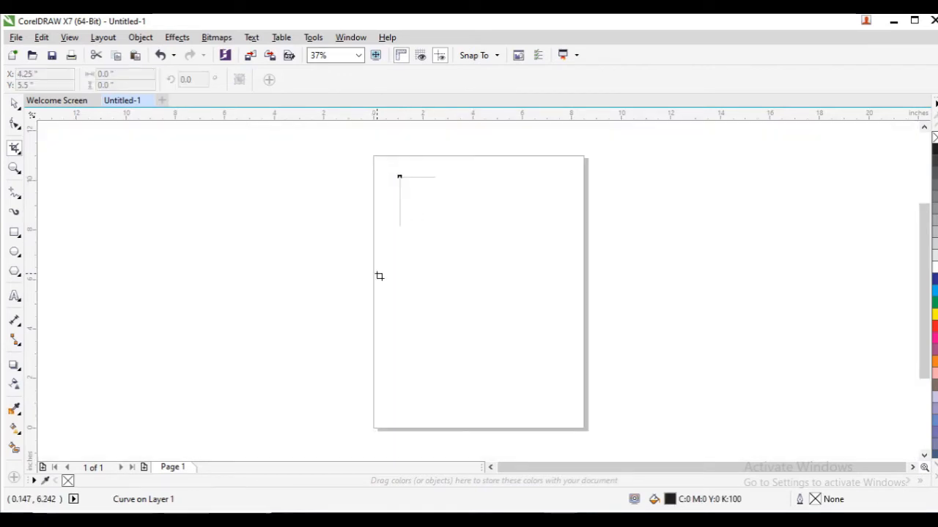
# Delete the remaining corner piece of the cropped rectangle
pyautogui.scroll(2, 408, 198)
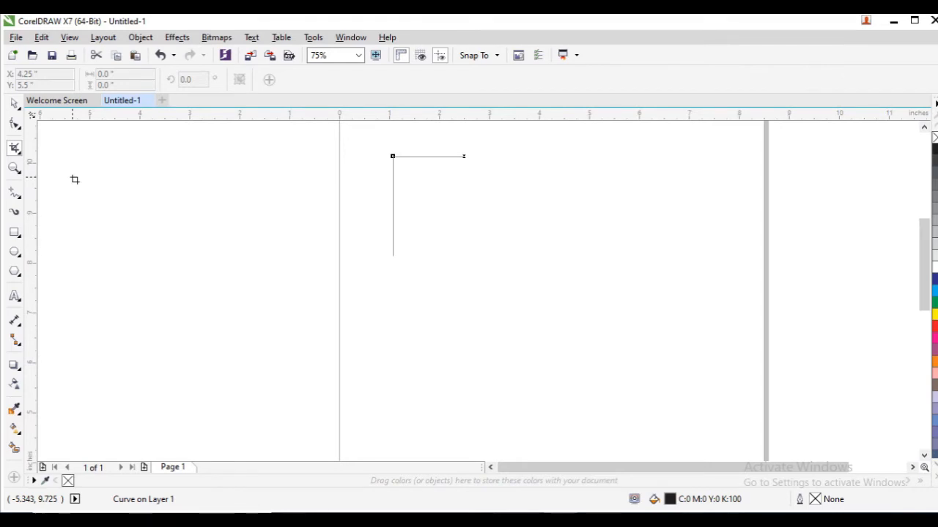
pyautogui.click(14, 103)
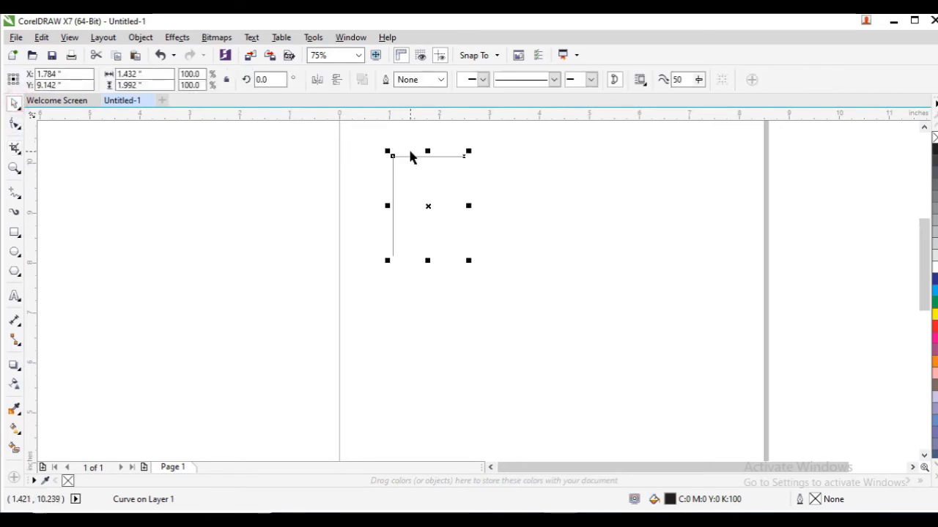
pyautogui.press('Delete')
pyautogui.scroll(-2, 493, 259)
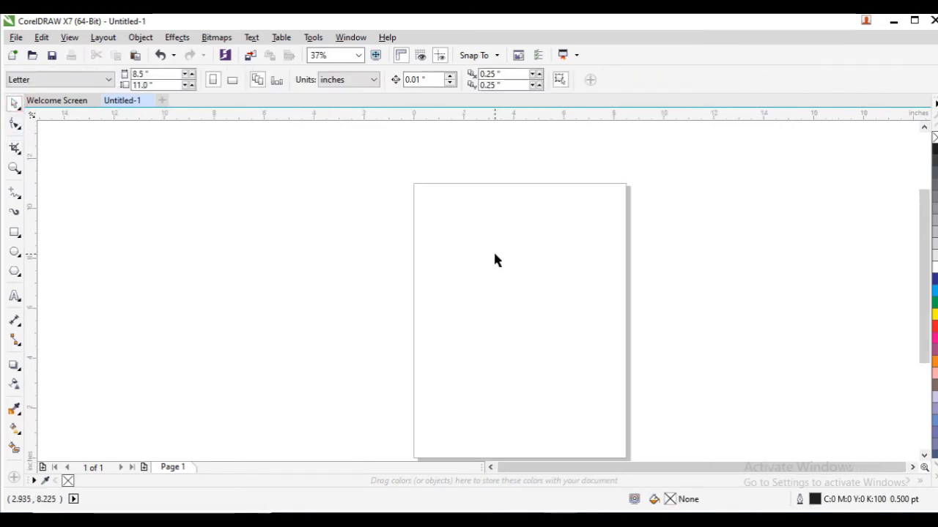
pyautogui.scroll(2, 551, 279)
pyautogui.scroll(-2, 551, 279)
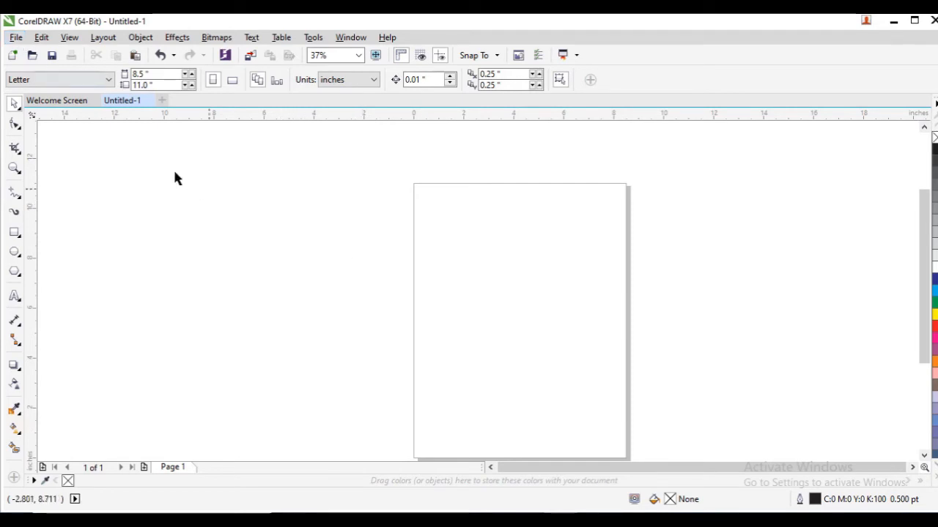
# Import the Gedung 1 photo from the Foto Brosur SMK folder and place it about 4.9 by 3.3 inches in the page's upper part
pyautogui.click(12, 40)
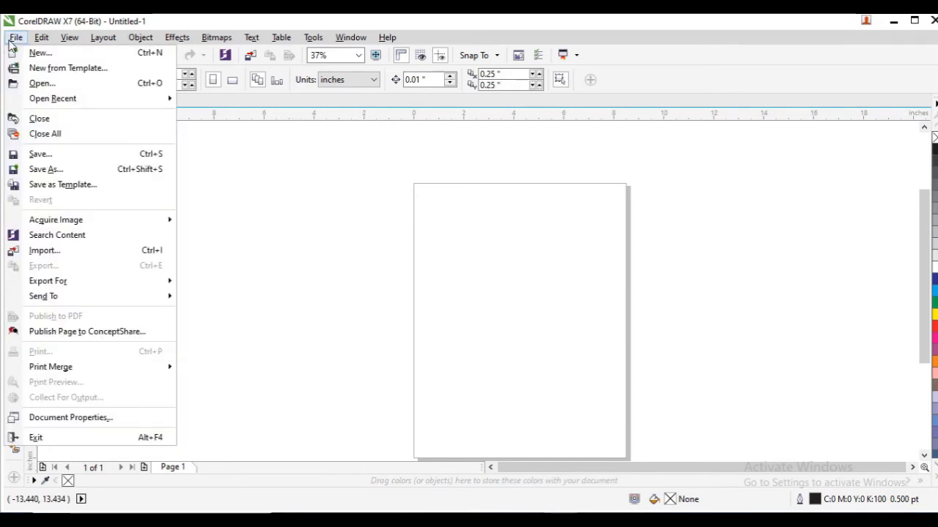
pyautogui.click(44, 251)
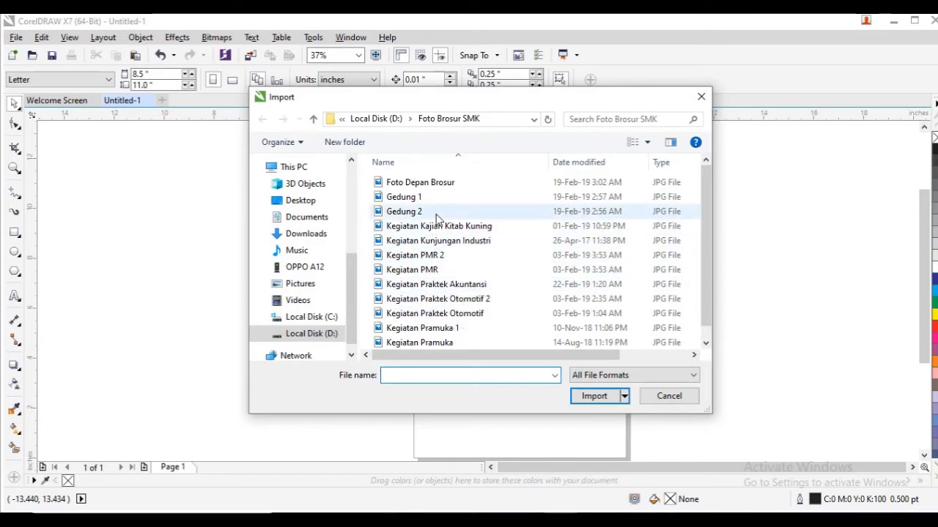
pyautogui.click(405, 197)
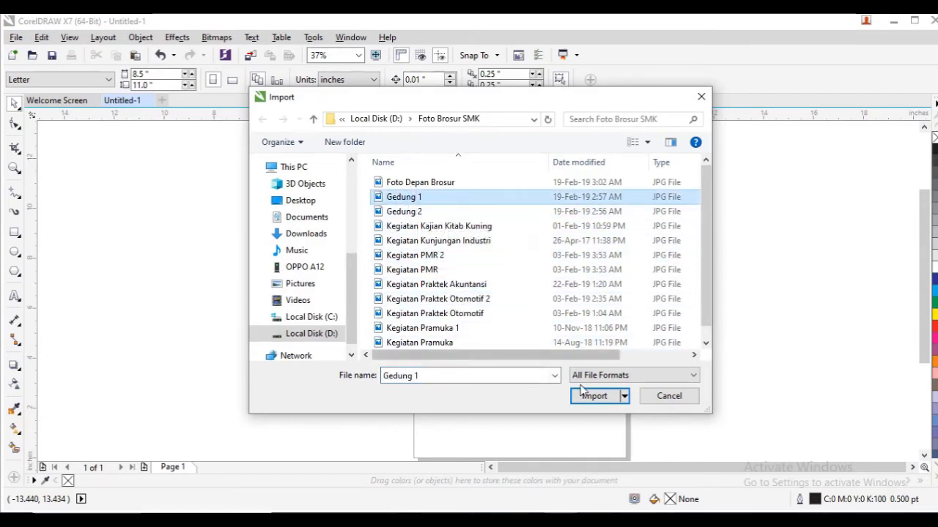
pyautogui.click(592, 395)
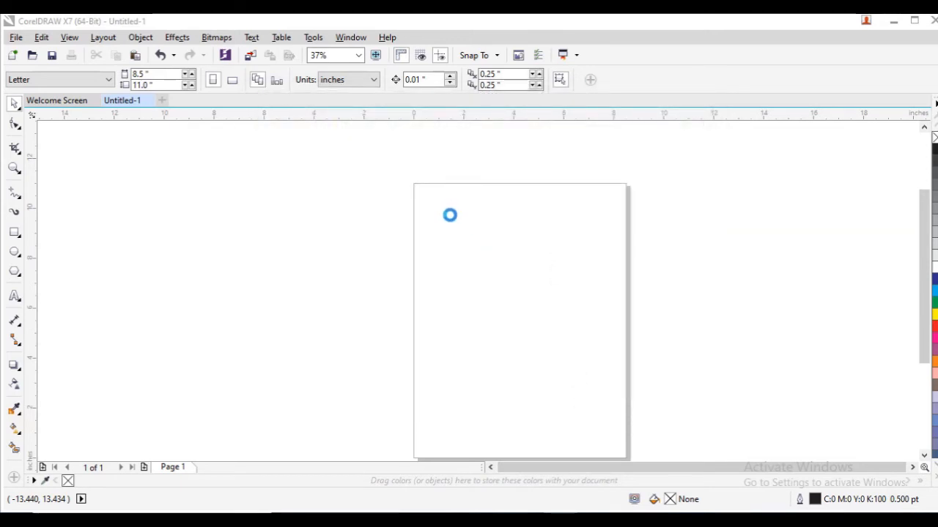
pyautogui.moveTo(443, 213); pyautogui.dragTo(567, 323)
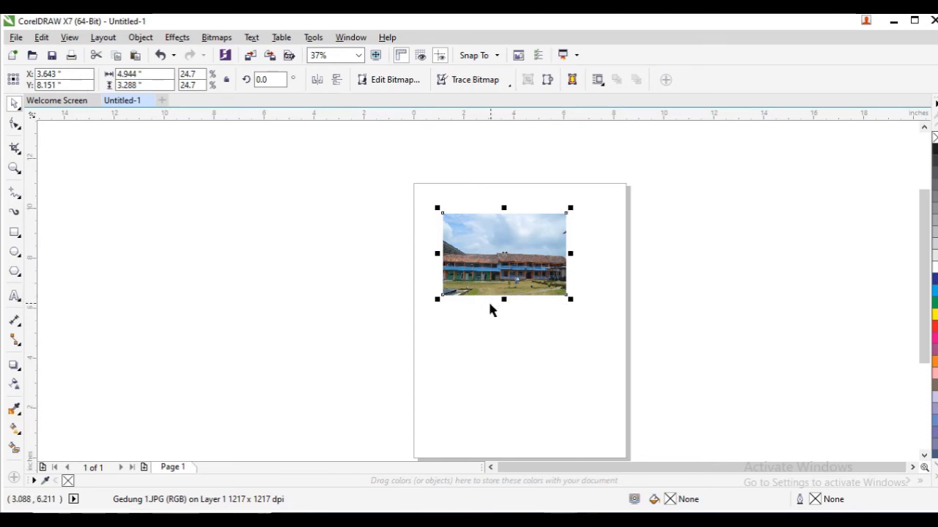
pyautogui.click(413, 193)
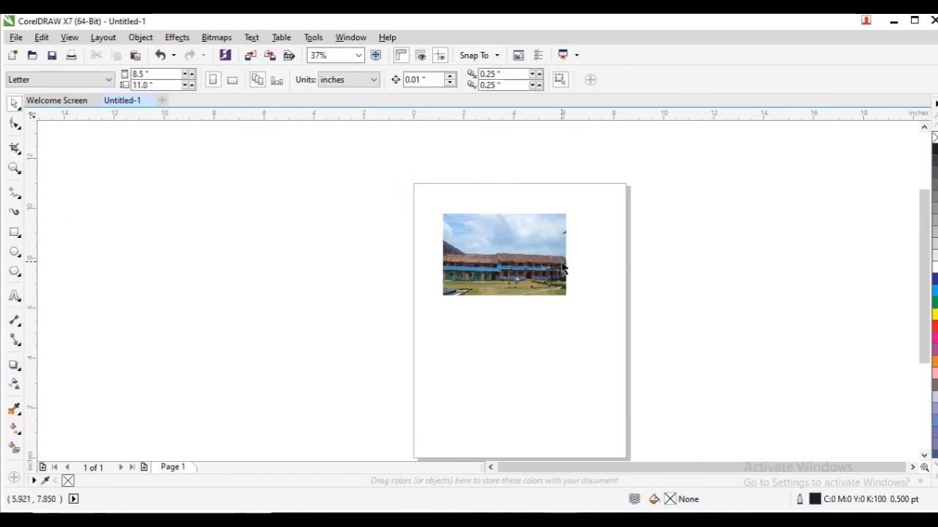
# Convert the photo to a 300 dpi CMYK Color (32-bit) bitmap and move it slightly up and left
pyautogui.click(557, 272)
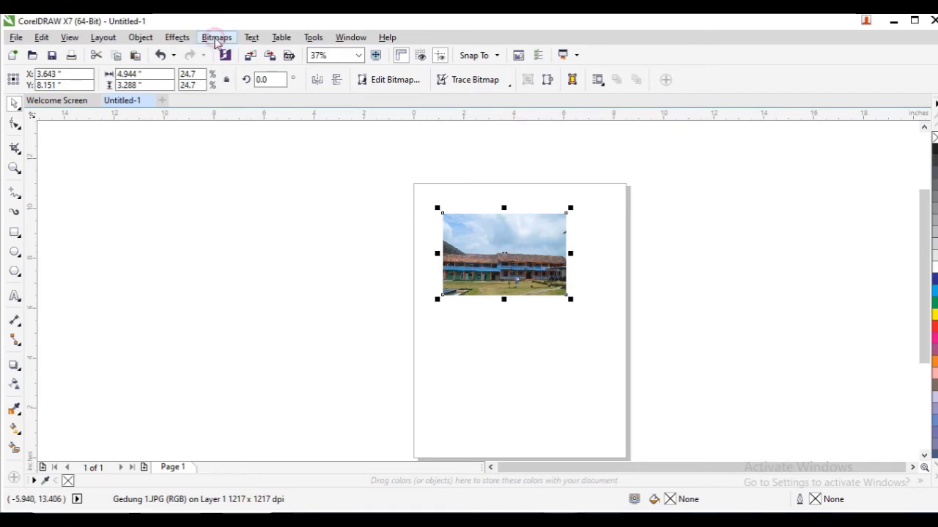
pyautogui.click(217, 38)
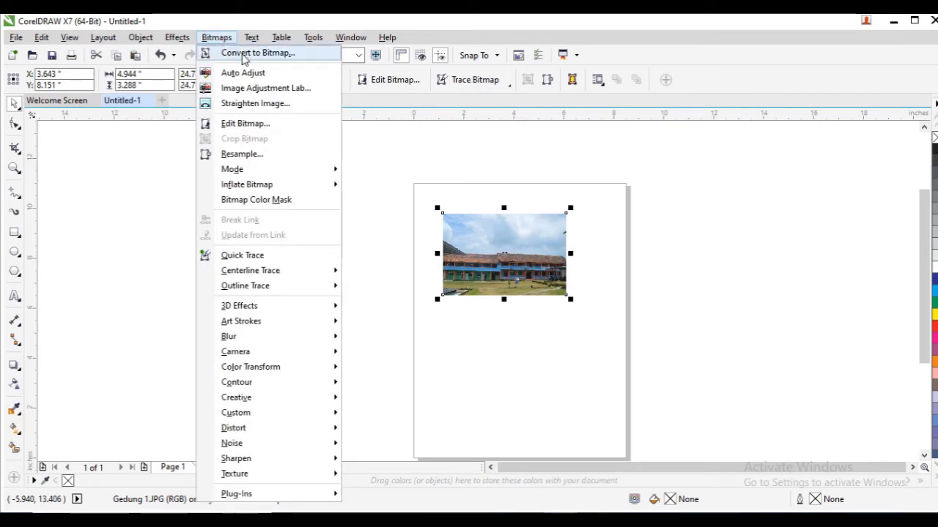
pyautogui.click(250, 53)
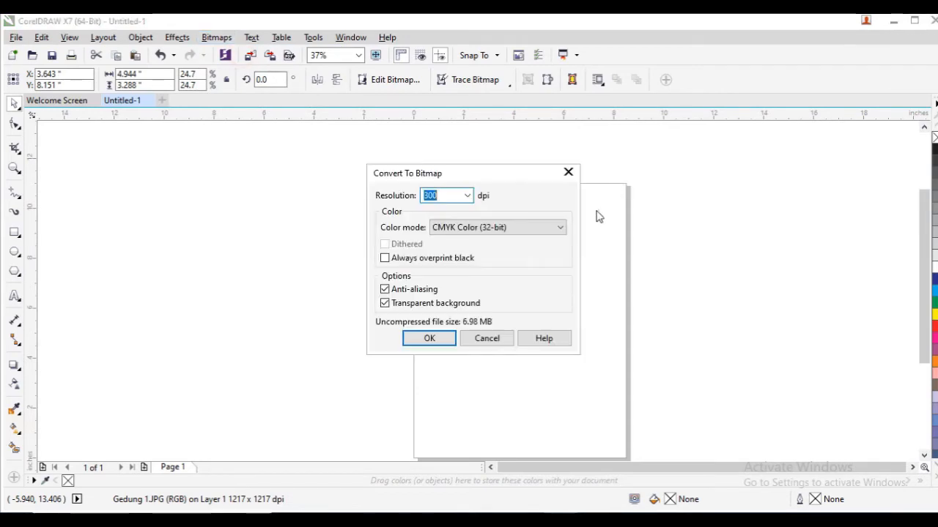
pyautogui.click(429, 337)
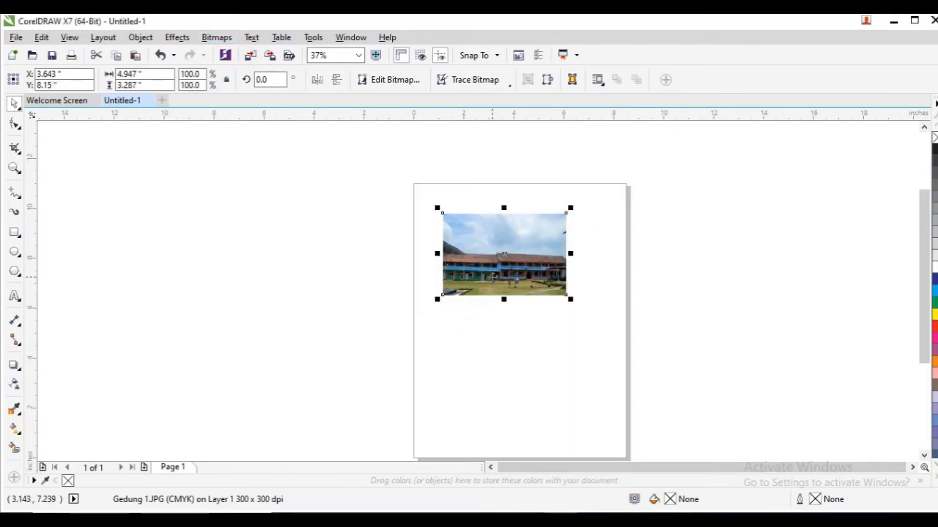
pyautogui.moveTo(511, 250)
pyautogui.mouseDown()
pyautogui.moveTo(493, 290)
pyautogui.moveTo(506, 240)
pyautogui.mouseUp()
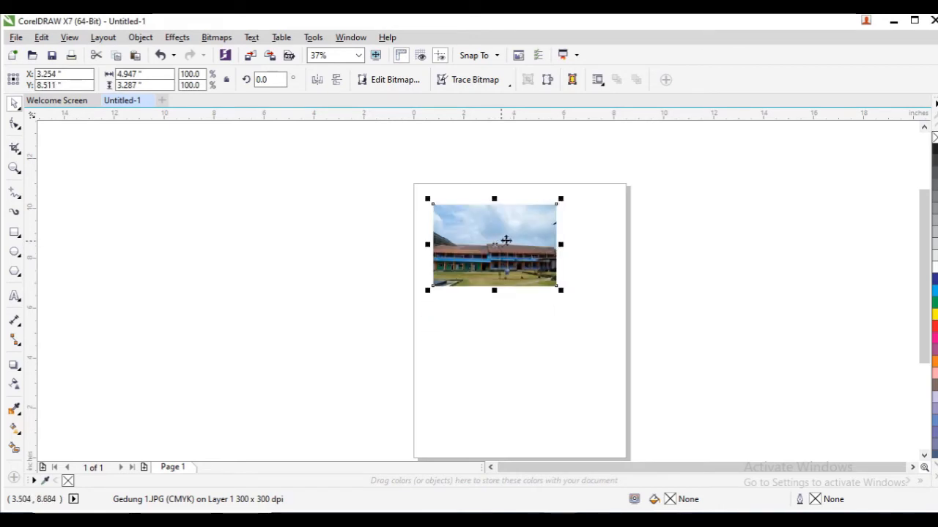
# Crop the photo to an area about 0.49 by 0.55 inches around the two people on the lawn
pyautogui.click(15, 149)
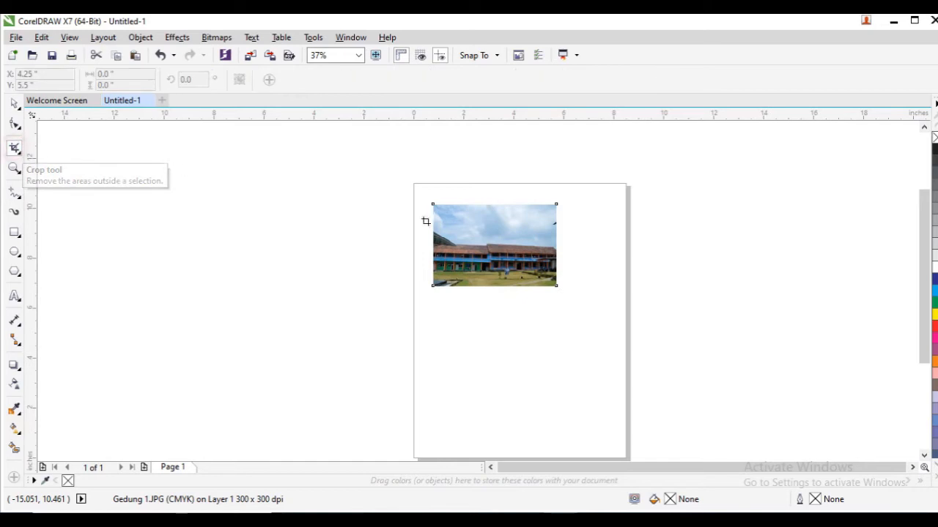
pyautogui.scroll(3, 528, 274)
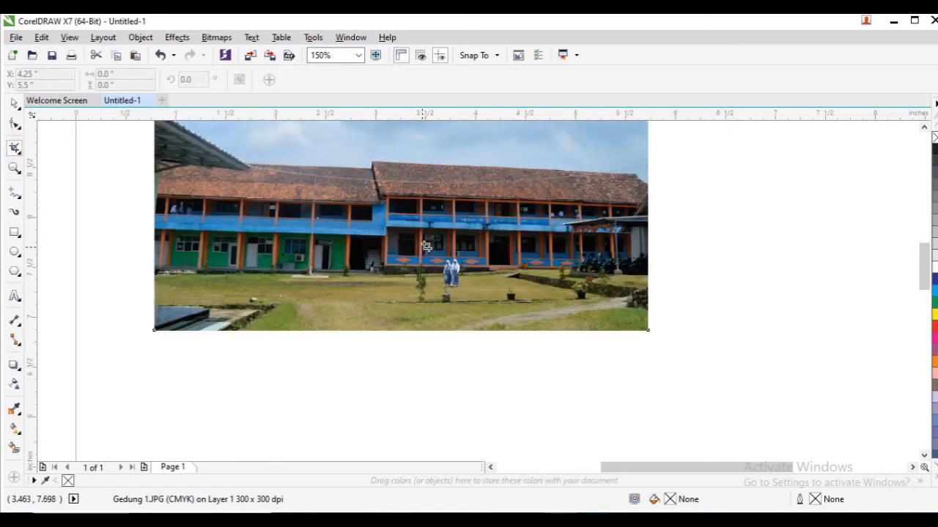
pyautogui.moveTo(425, 243); pyautogui.dragTo(475, 296)
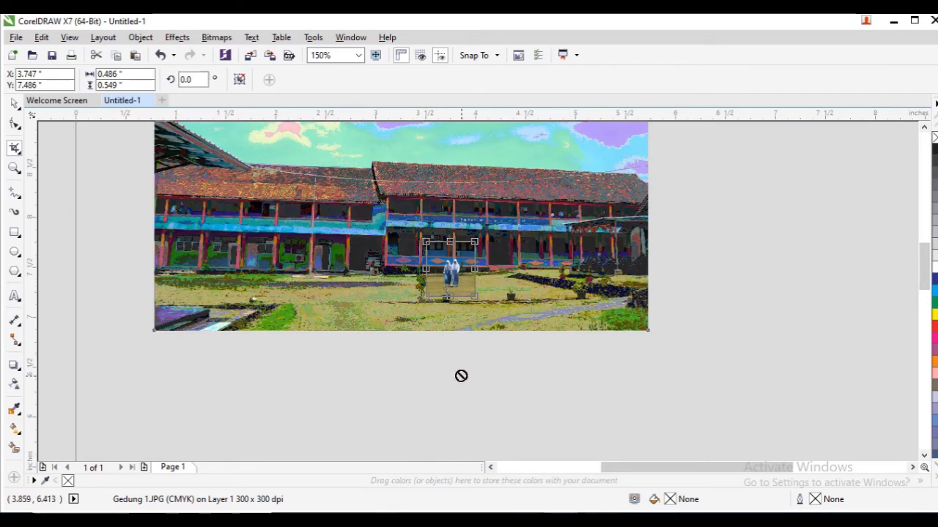
pyautogui.press('Return')
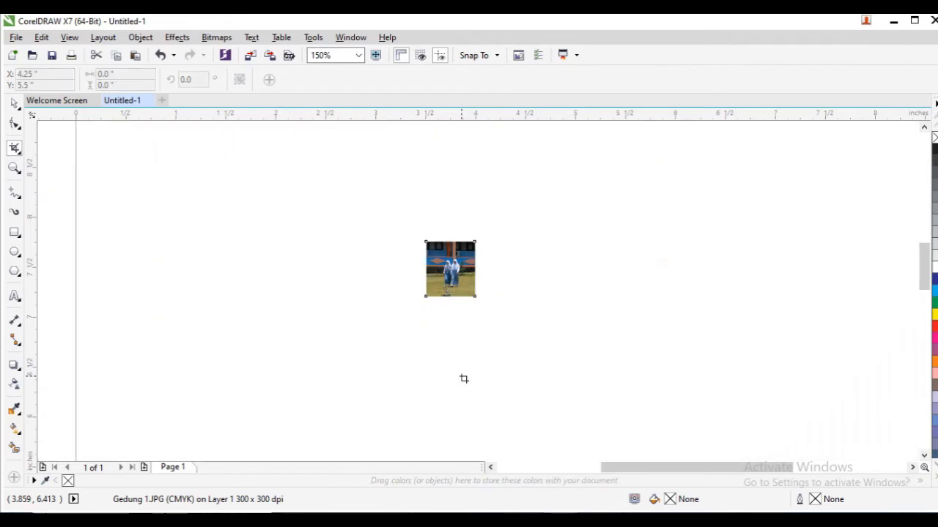
pyautogui.scroll(-2, 573, 350)
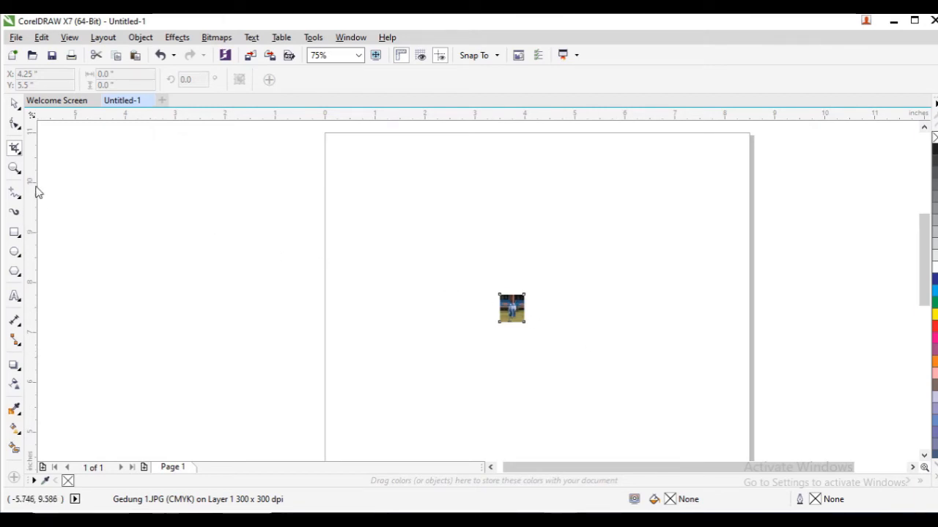
# Delete the cropped photo from the page
pyautogui.click(17, 152)
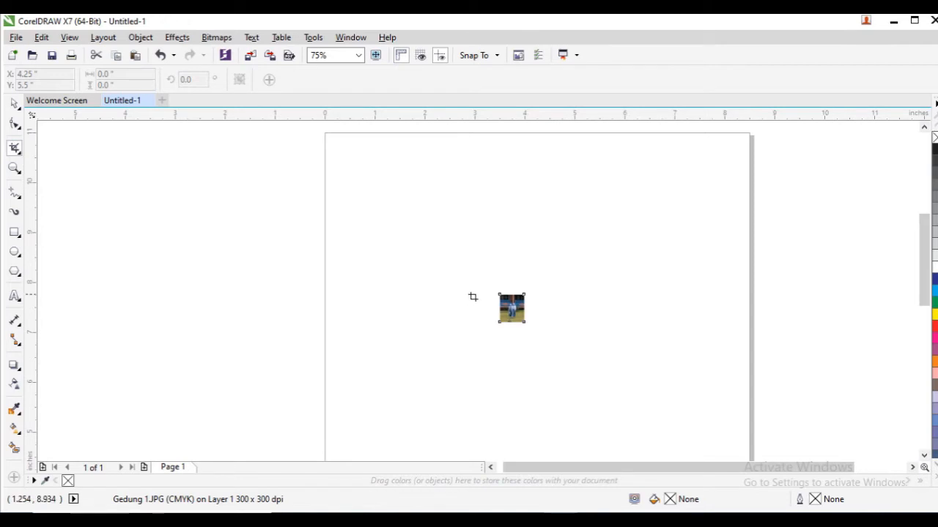
pyautogui.click(16, 105)
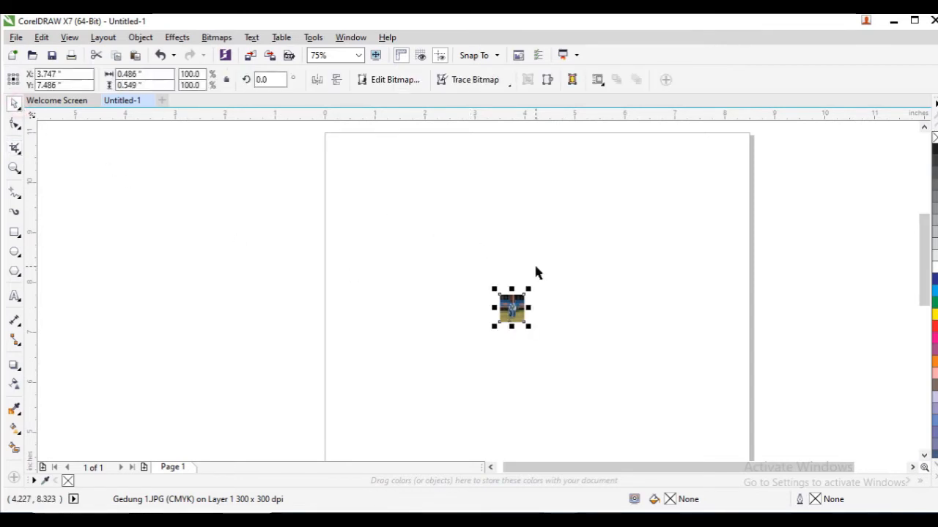
pyautogui.press('Delete')
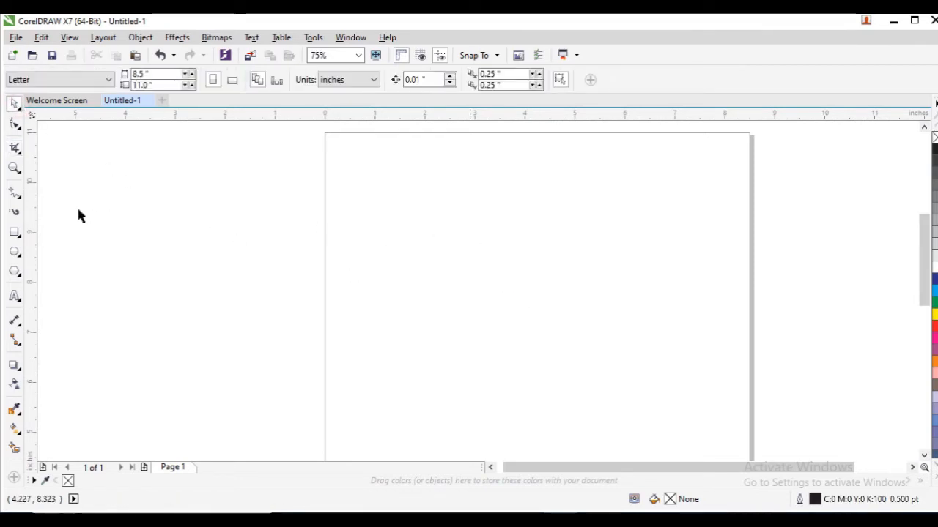
pyautogui.click(19, 154)
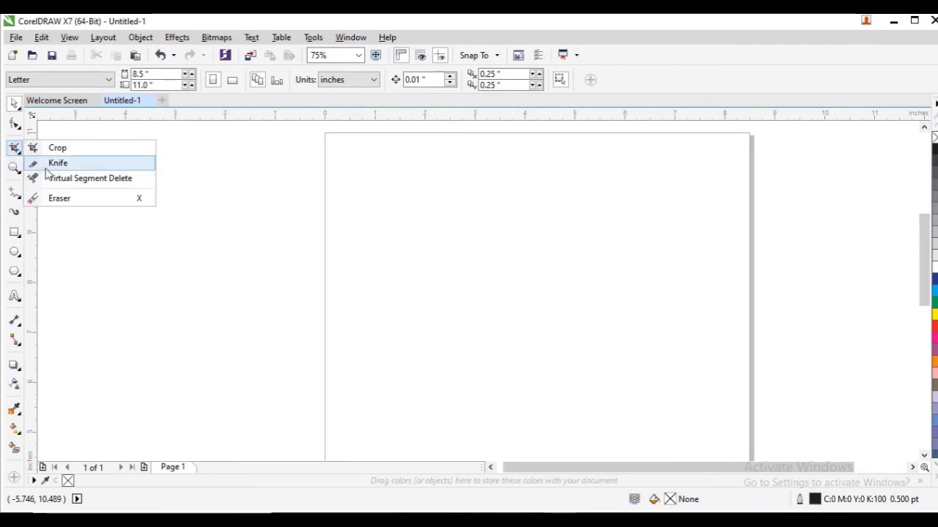
pyautogui.click(360, 281)
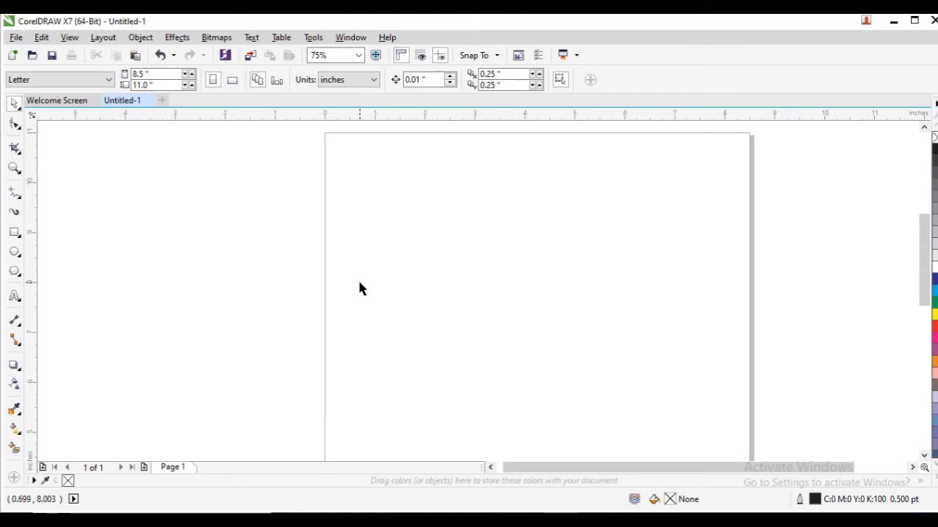
# Draw a rectangle about 6.1 by 2.3 inches in the page's upper part
pyautogui.click(14, 233)
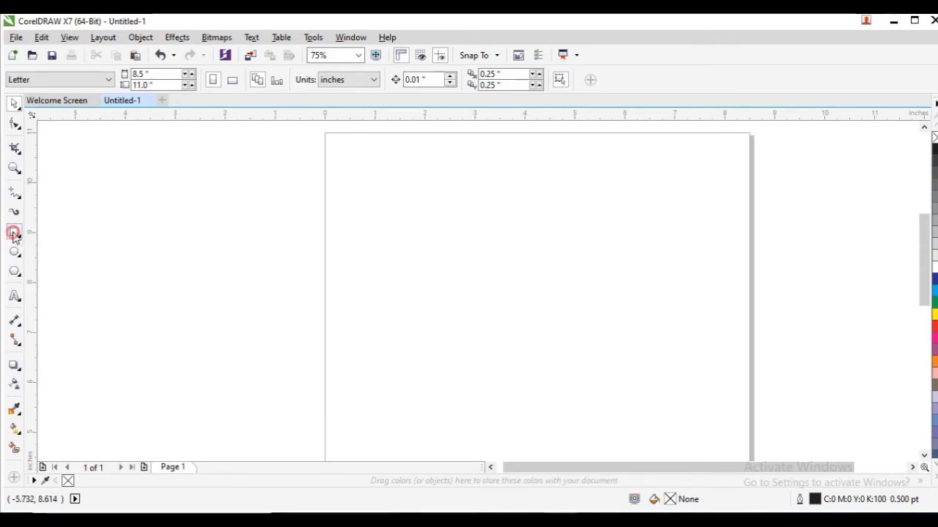
pyautogui.moveTo(374, 186); pyautogui.dragTo(680, 302)
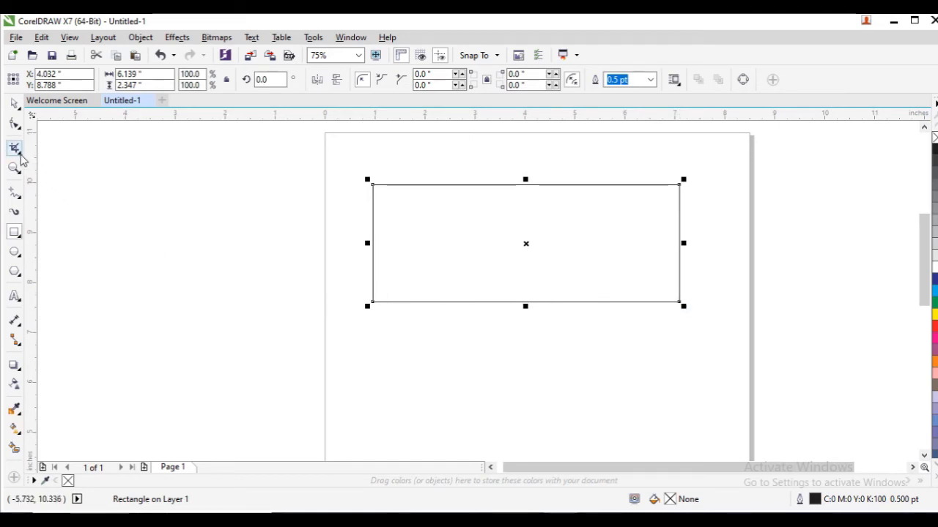
# Cut the rectangle from its top to its bottom edge near the left end with the Knife tool and move the larger part away rightwards
pyautogui.click(16, 151)
pyautogui.click(57, 163)
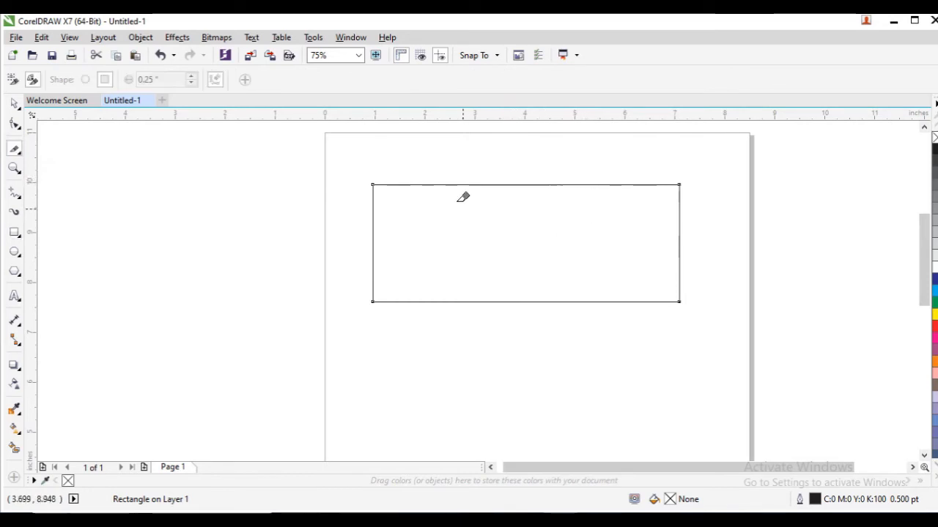
pyautogui.click(434, 184)
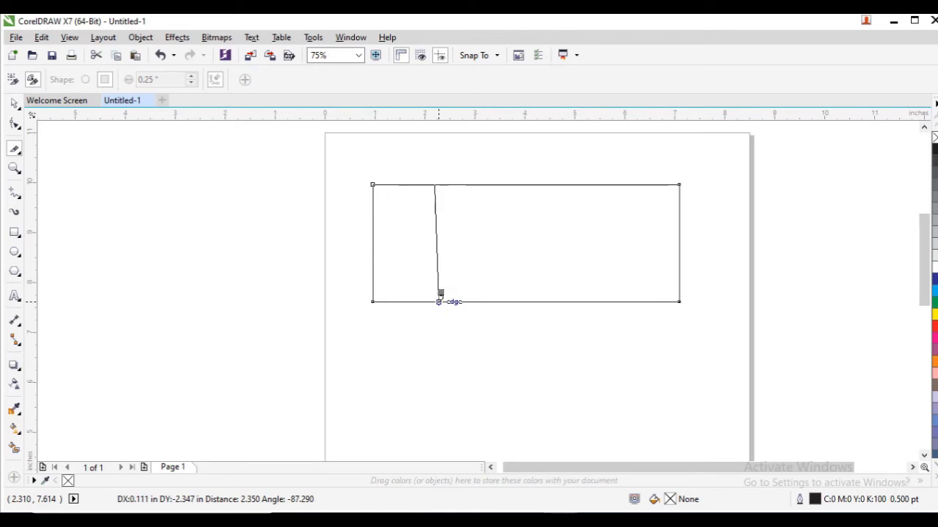
pyautogui.click(436, 301)
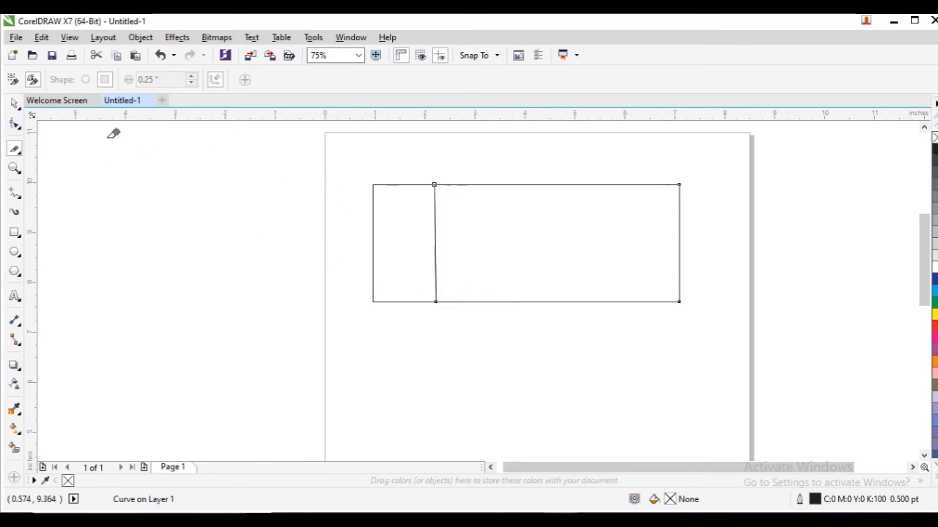
pyautogui.click(14, 104)
pyautogui.moveTo(559, 246); pyautogui.dragTo(701, 267)
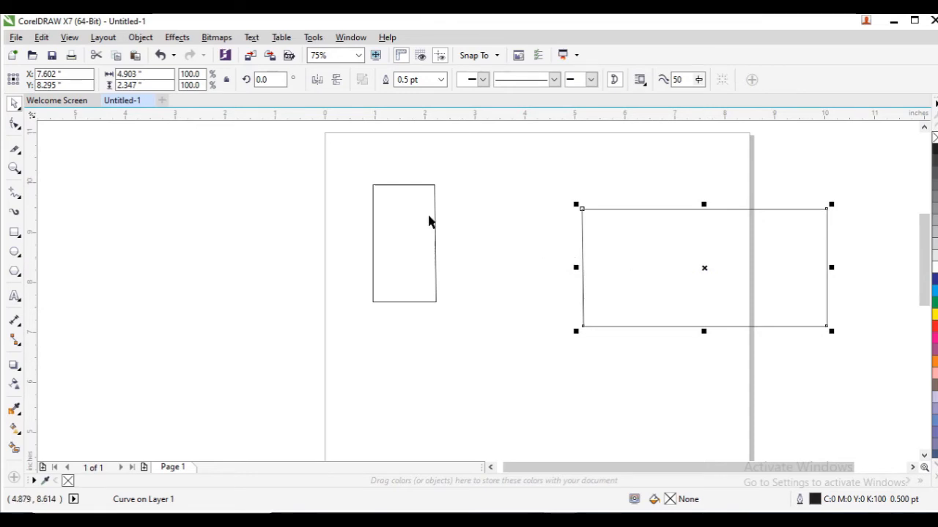
# Delete both rectangle parts and import the Gedung 1 photo at about 4.5 by 3.0 inches in the page's upper part
pyautogui.moveTo(325, 168); pyautogui.dragTo(896, 387)
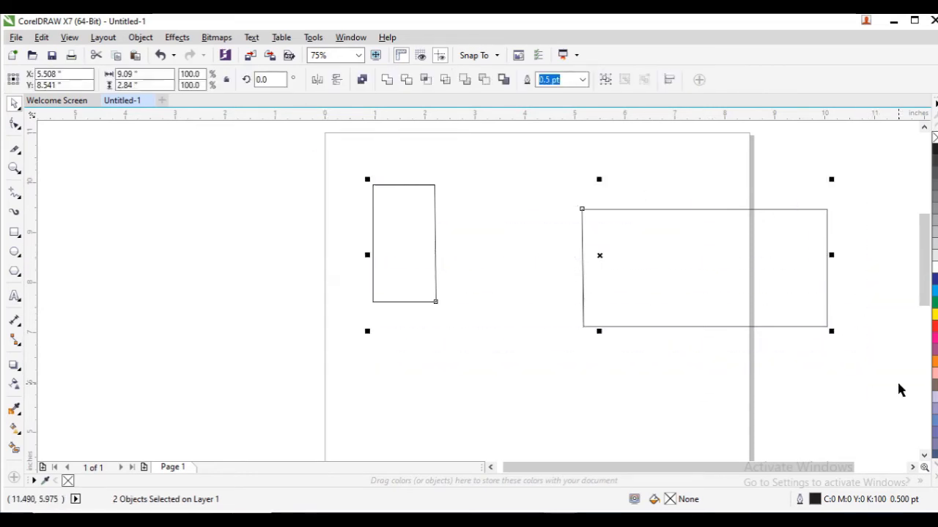
pyautogui.press('Delete')
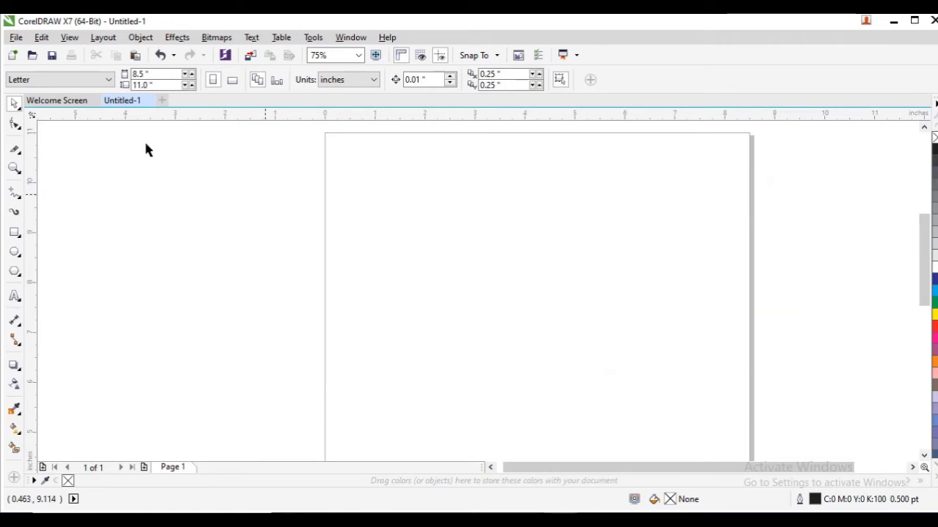
pyautogui.click(15, 37)
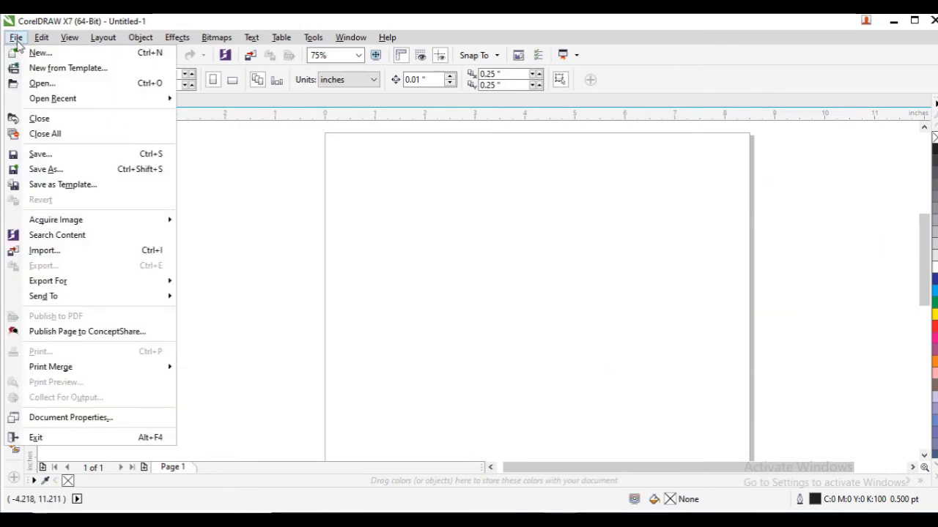
pyautogui.click(84, 254)
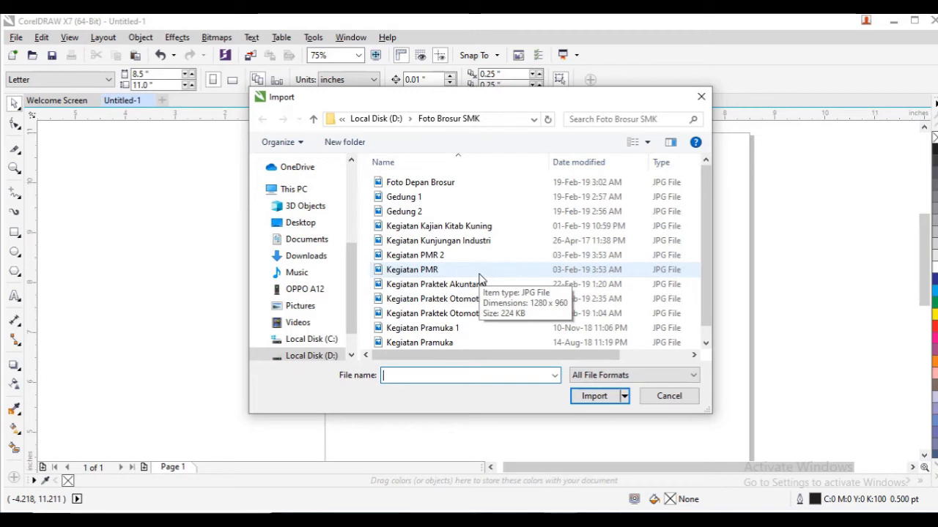
pyautogui.click(414, 197)
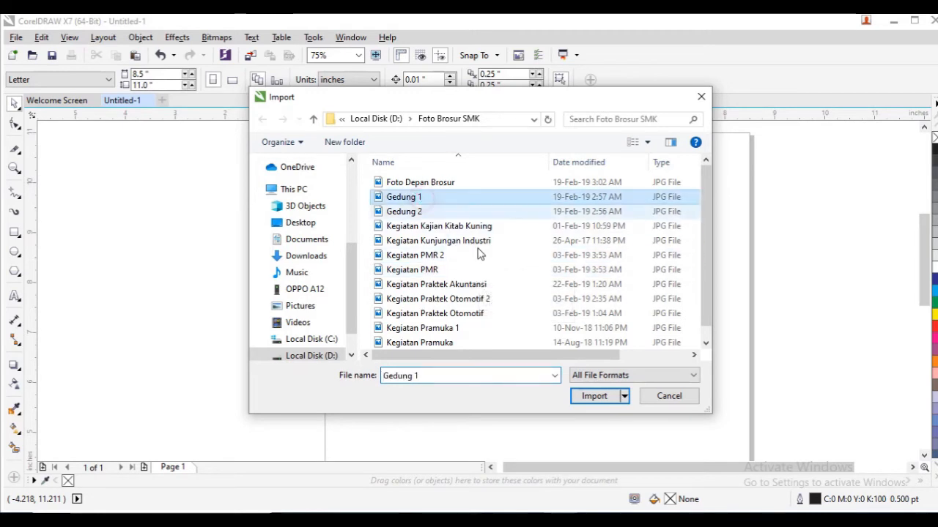
pyautogui.click(597, 399)
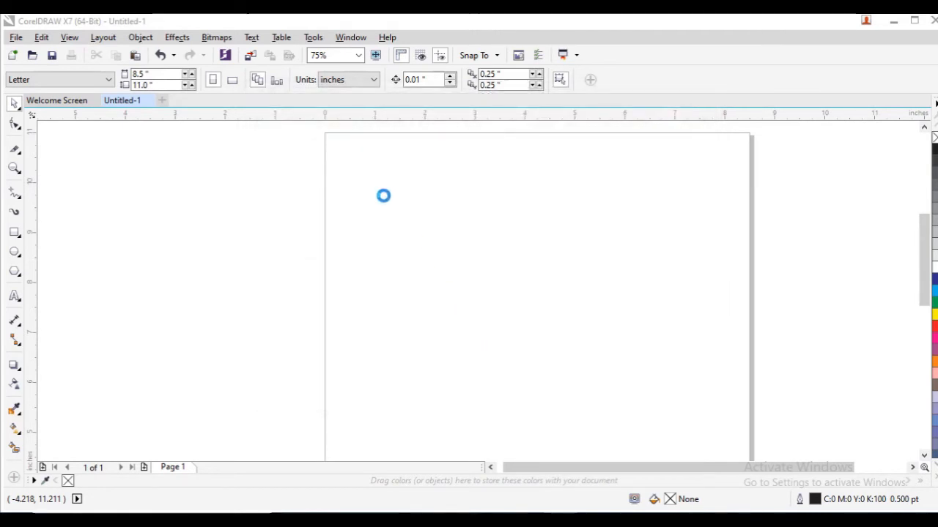
pyautogui.moveTo(380, 193); pyautogui.dragTo(607, 344)
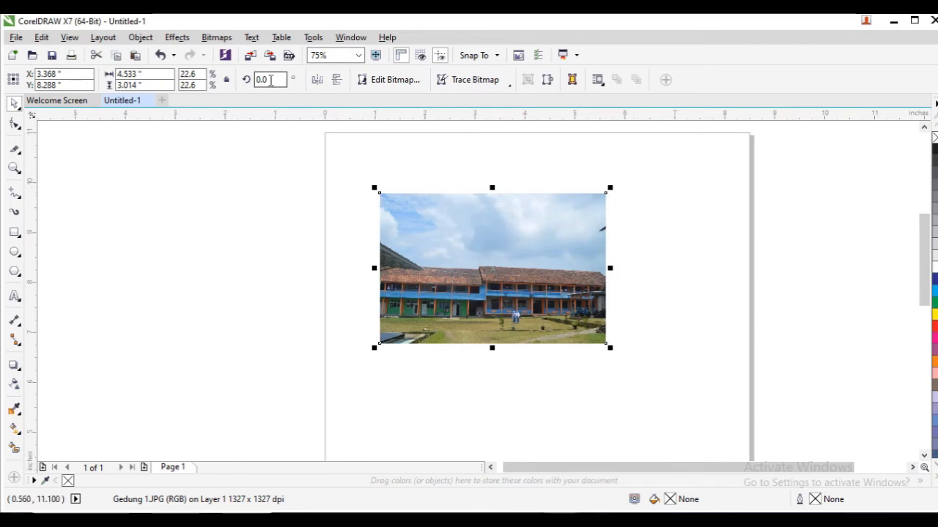
# Convert the imported photo to a bitmap at 300 dpi in CMYK Color (32-bit) with anti-aliasing and transparent background
pyautogui.click(217, 38)
pyautogui.click(245, 53)
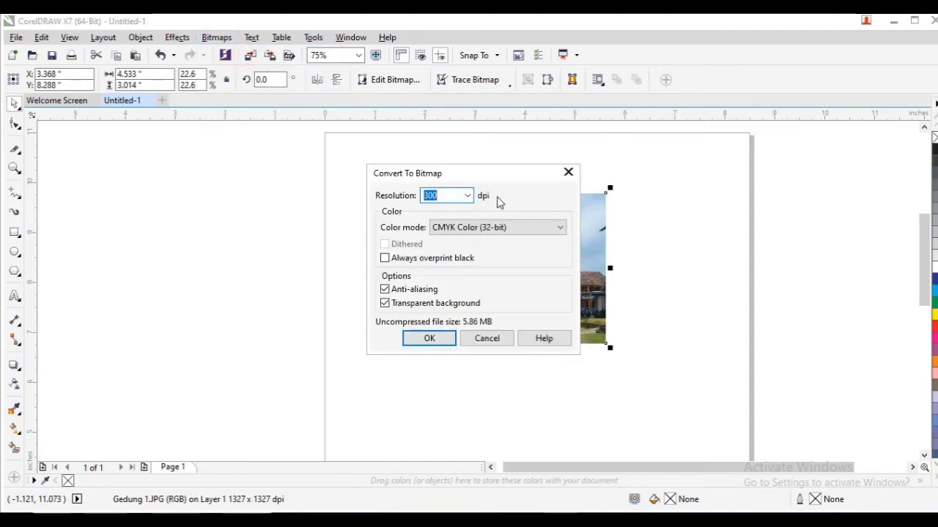
pyautogui.click(440, 337)
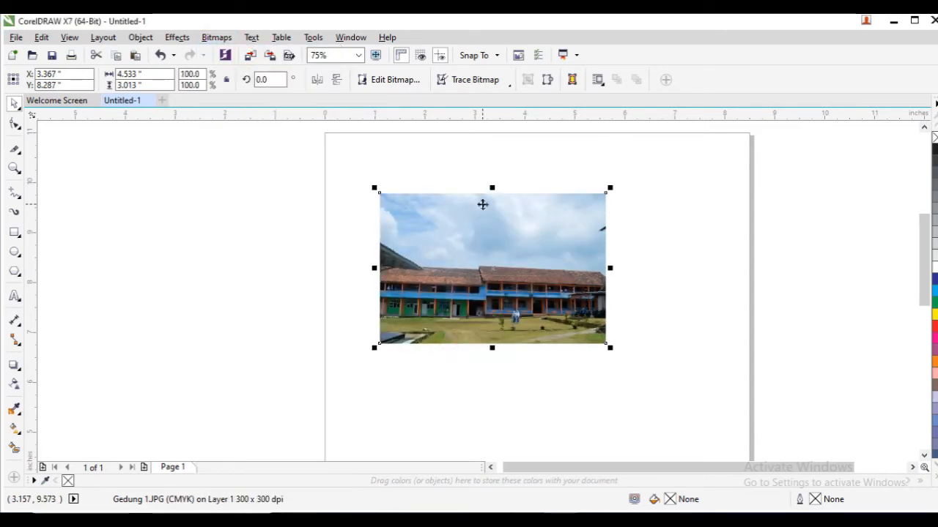
# Cut the photo from its top to its bottom edge near the middle with the Knife tool and move the right half away rightwards
pyautogui.click(14, 149)
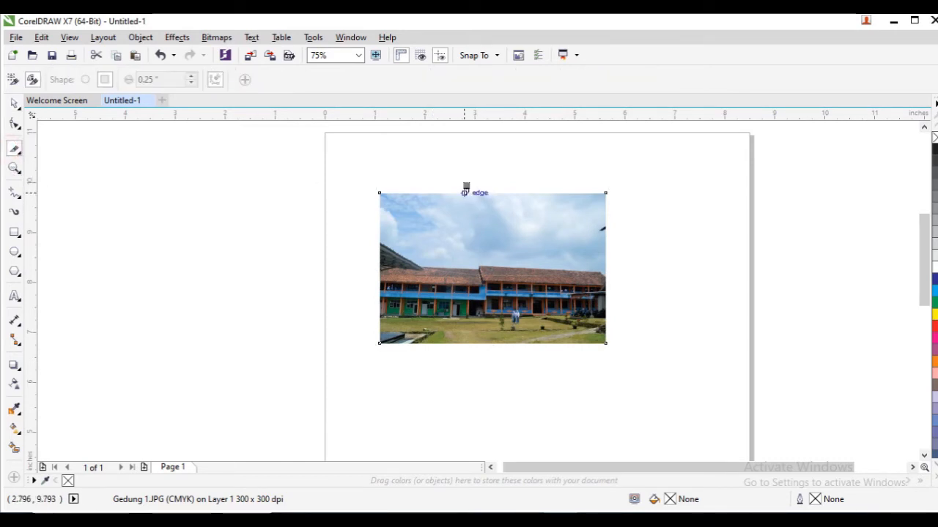
pyautogui.click(487, 192)
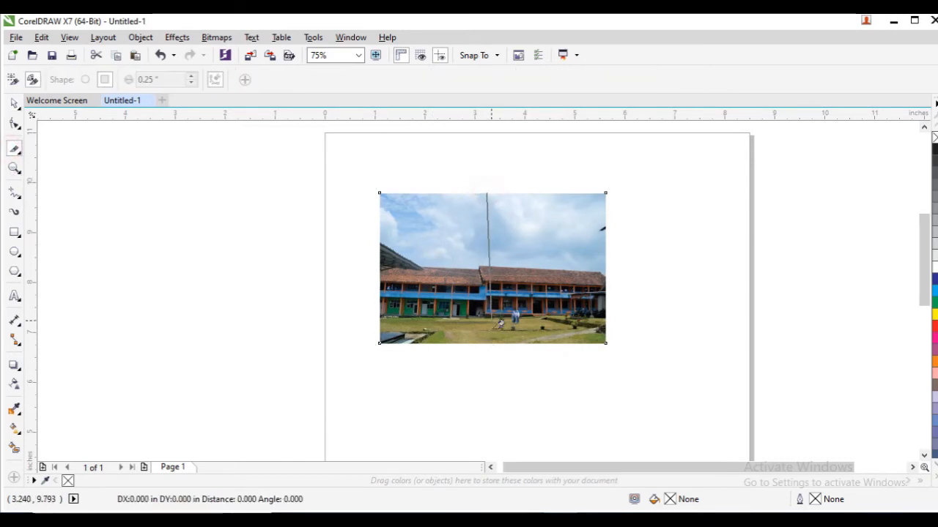
pyautogui.click(490, 337)
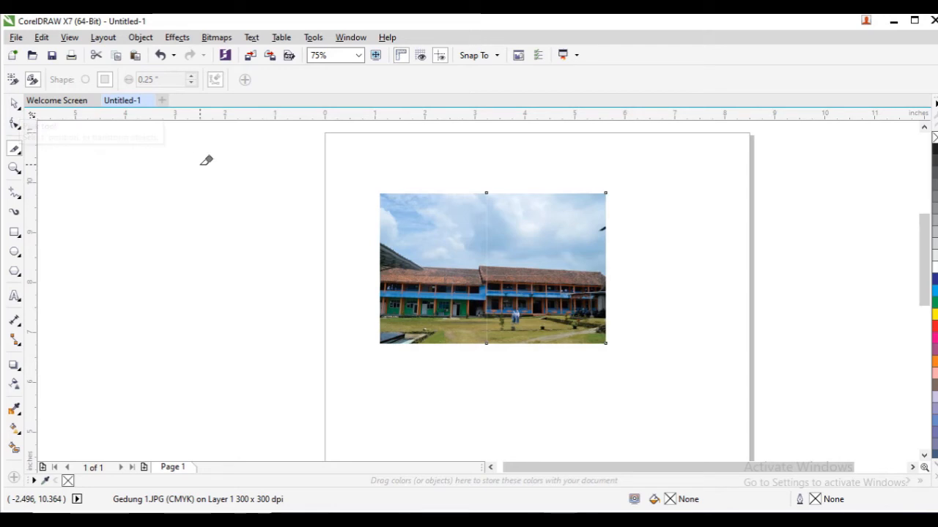
pyautogui.click(14, 103)
pyautogui.moveTo(523, 236); pyautogui.dragTo(613, 224)
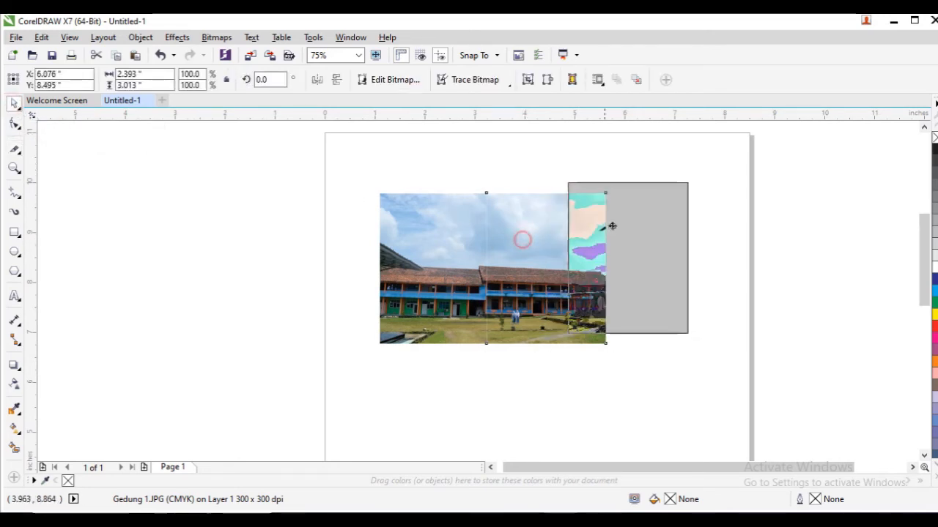
pyautogui.click(521, 243)
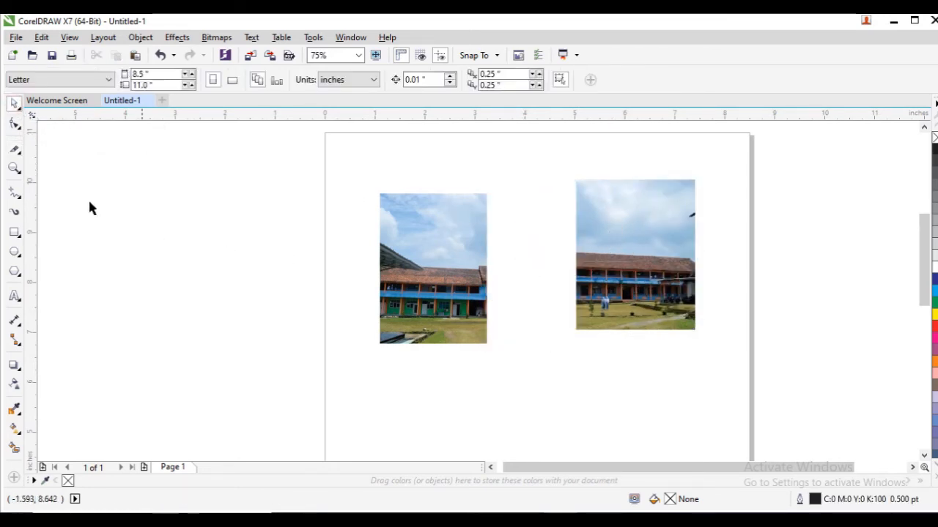
# Cut the left photo half horizontally just above the building's roof with the Knife tool and move the sky piece upwards
pyautogui.click(14, 148)
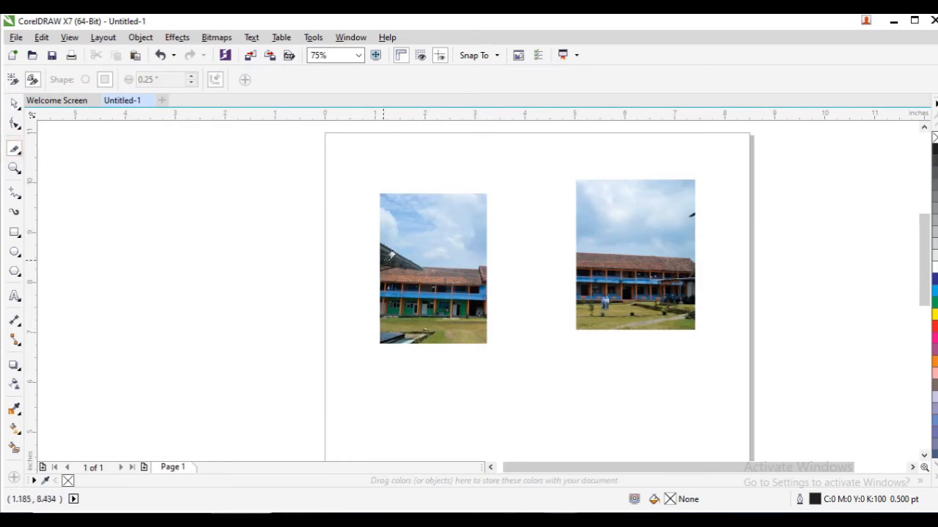
pyautogui.click(379, 260)
pyautogui.click(487, 257)
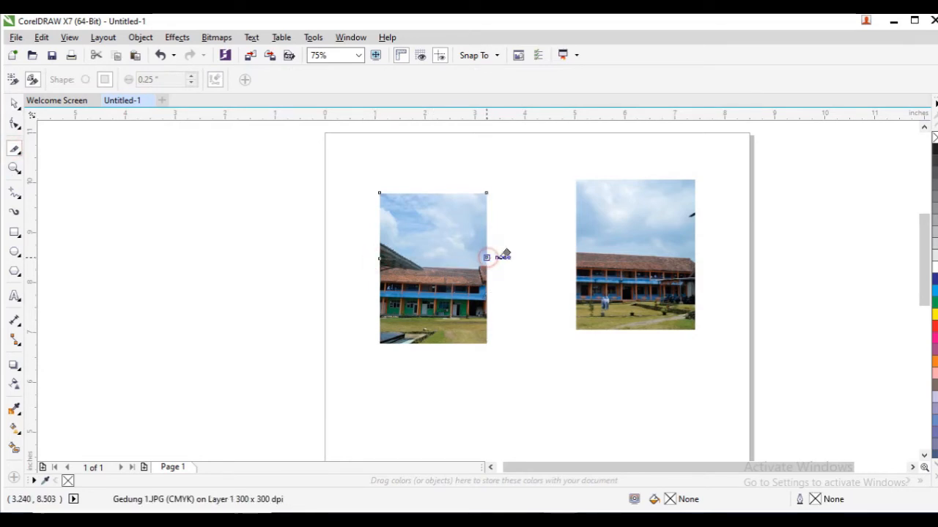
pyautogui.click(14, 104)
pyautogui.moveTo(419, 220); pyautogui.dragTo(431, 176)
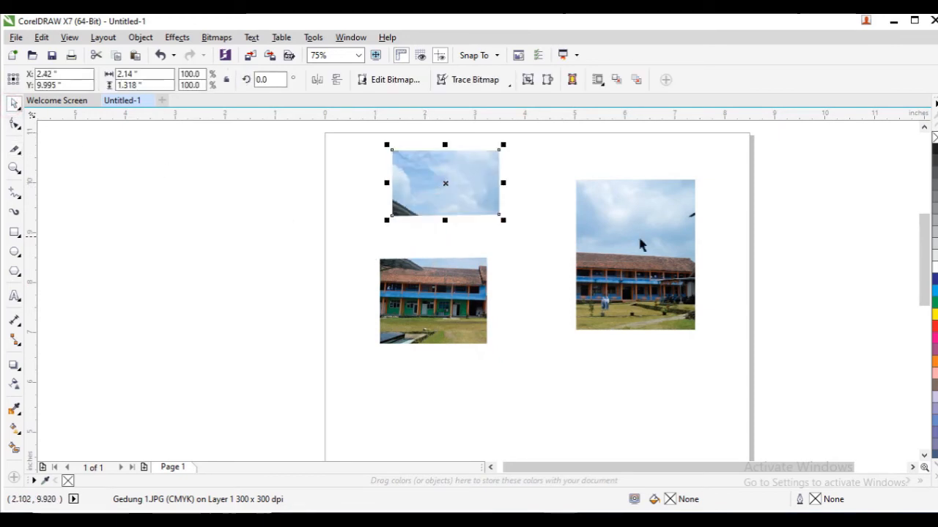
pyautogui.click(561, 229)
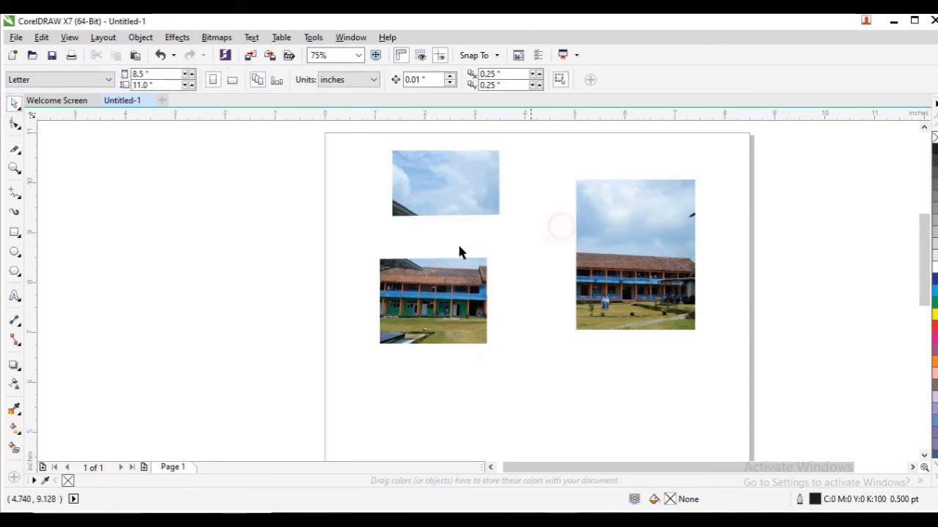
# Cut the right photo half horizontally just above the roof with the Knife tool and move the building piece down and slightly left
pyautogui.click(14, 149)
pyautogui.moveTo(577, 248); pyautogui.dragTo(696, 248)
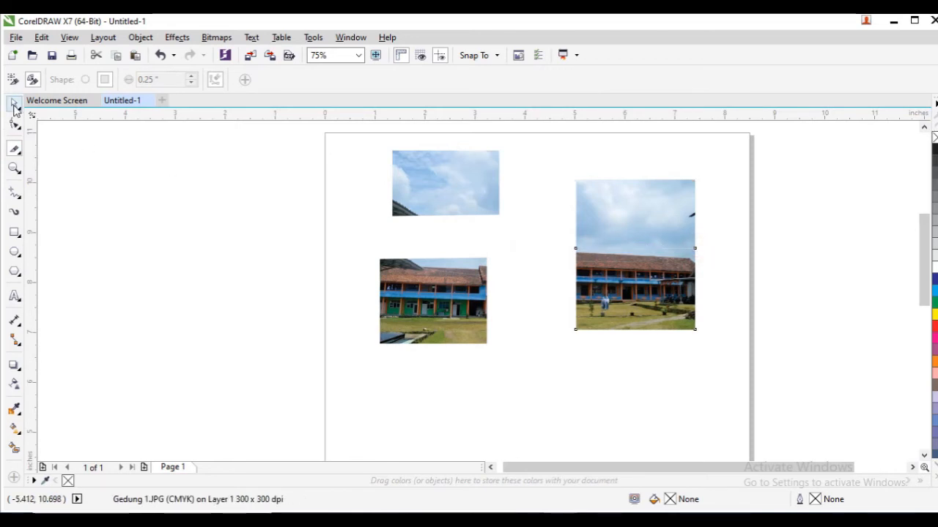
pyautogui.click(14, 103)
pyautogui.moveTo(632, 290); pyautogui.dragTo(607, 323)
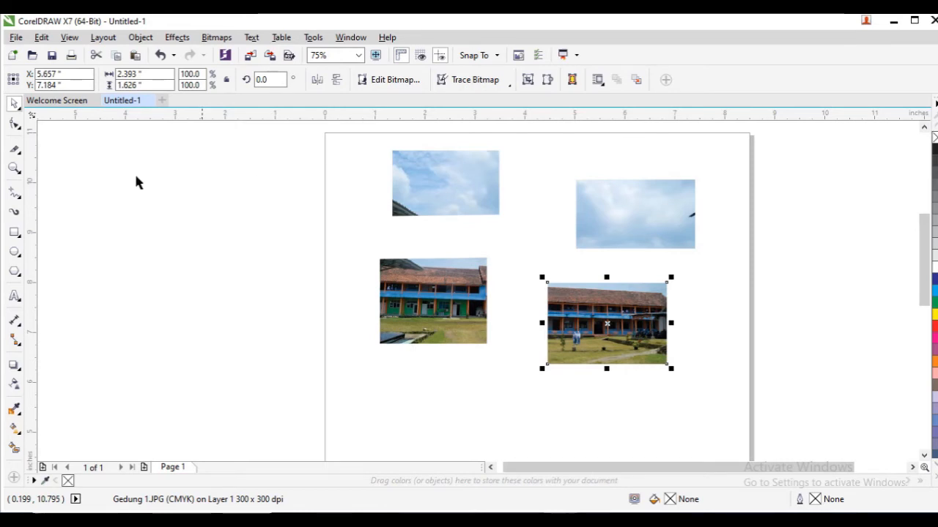
pyautogui.click(16, 151)
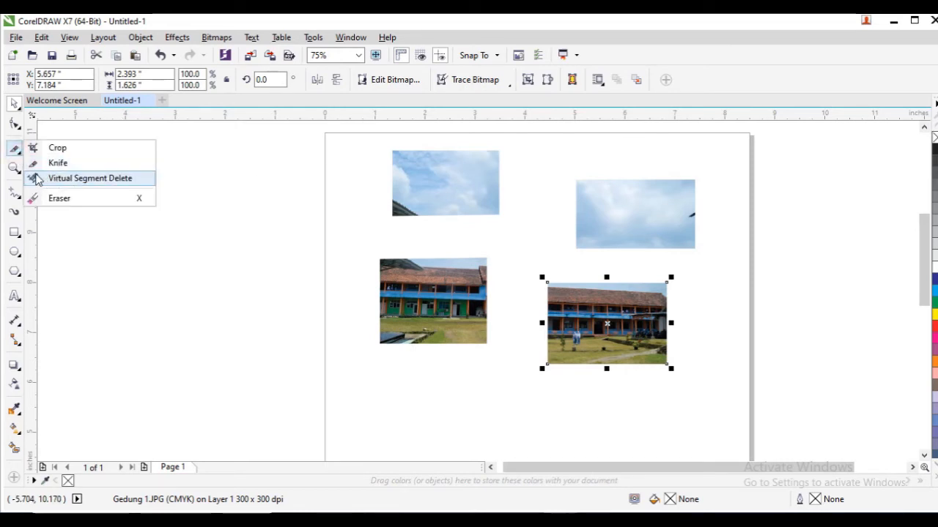
pyautogui.click(18, 194)
pyautogui.click(19, 170)
pyautogui.click(23, 156)
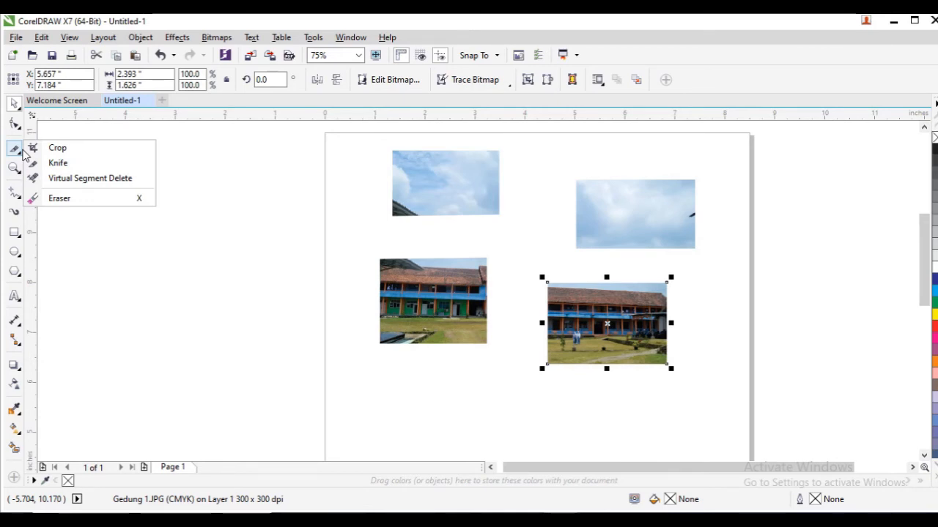
# Delete all four photo pieces from the page
pyautogui.click(344, 148)
pyautogui.click(176, 194)
pyautogui.moveTo(360, 138); pyautogui.dragTo(717, 402)
pyautogui.press('Delete')
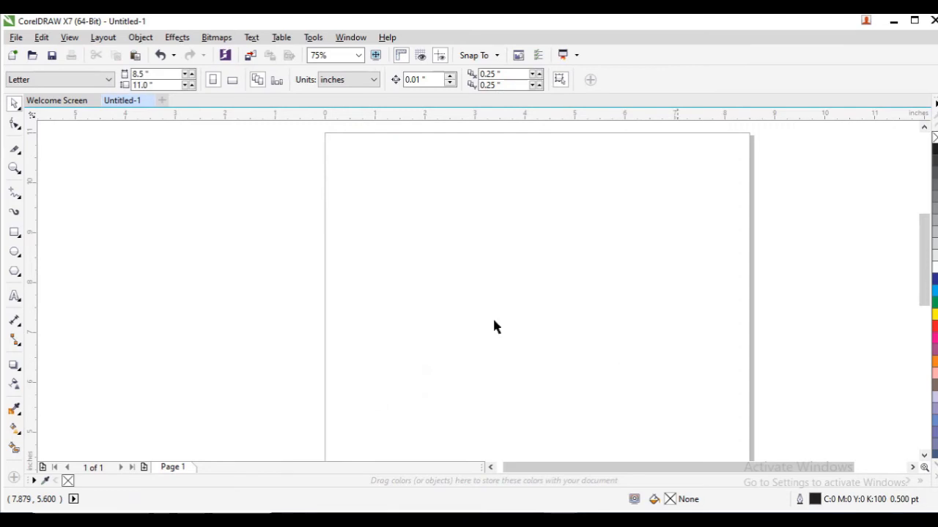
# Draw a wide rectangle about 5.5 by 1.5 inches and a tall one about 1.9 by 3.4 inches crossing it left of centre
pyautogui.click(14, 232)
pyautogui.moveTo(388, 189); pyautogui.dragTo(664, 261)
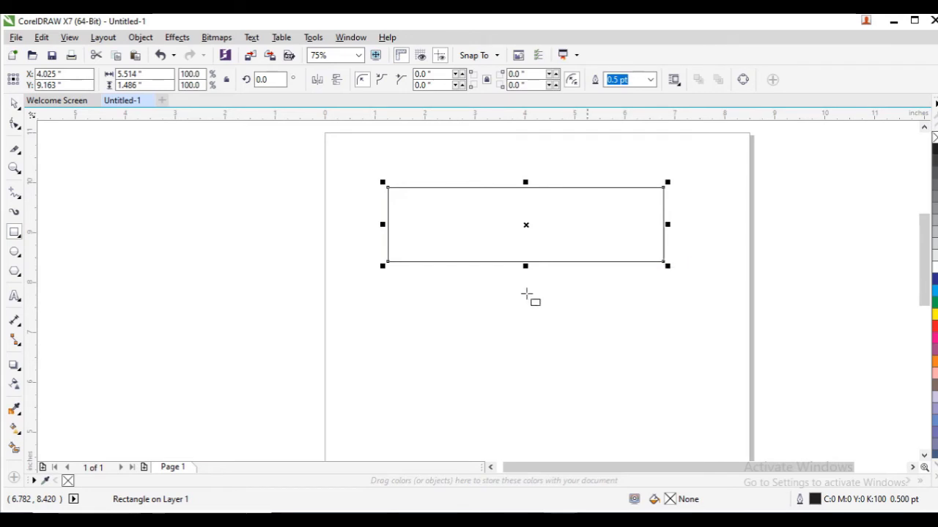
pyautogui.click(14, 103)
pyautogui.click(13, 232)
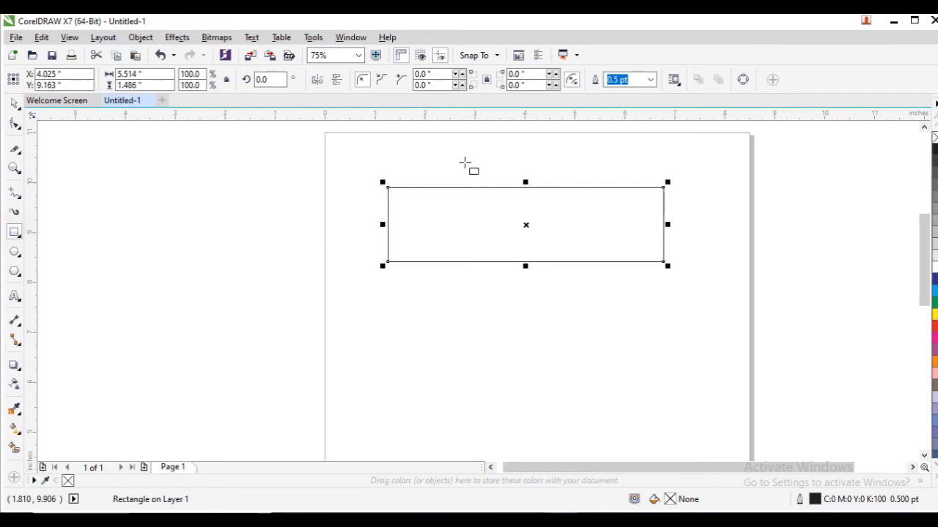
pyautogui.click(456, 157)
pyautogui.moveTo(526, 199); pyautogui.dragTo(551, 325)
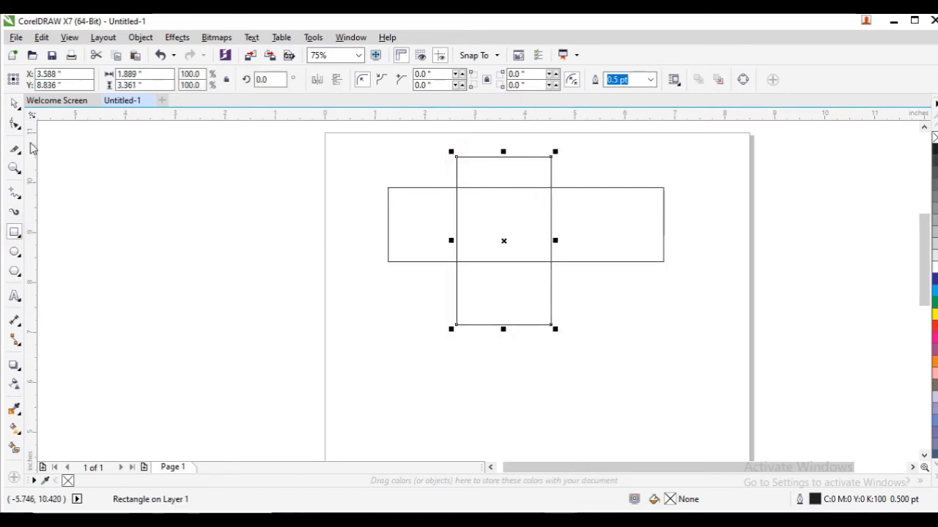
pyautogui.click(14, 103)
pyautogui.click(658, 293)
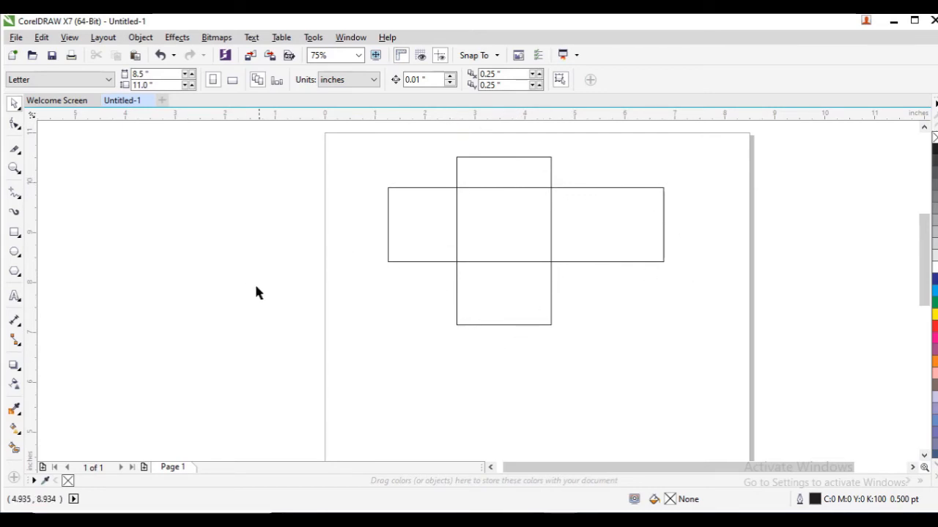
# Remove all segments of both crossing rectangles at once by enclosing them with the Virtual Segment Delete tool
pyautogui.click(15, 151)
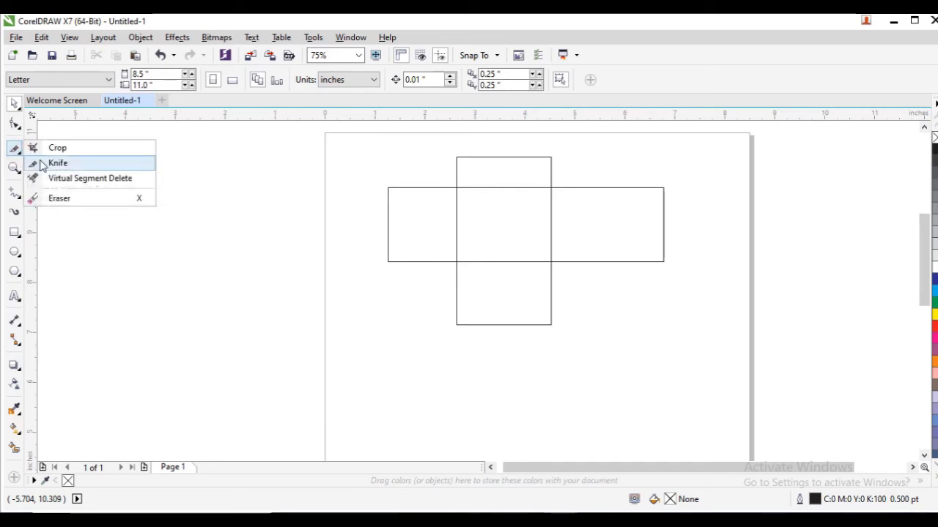
pyautogui.click(60, 182)
pyautogui.moveTo(371, 152); pyautogui.dragTo(674, 318)
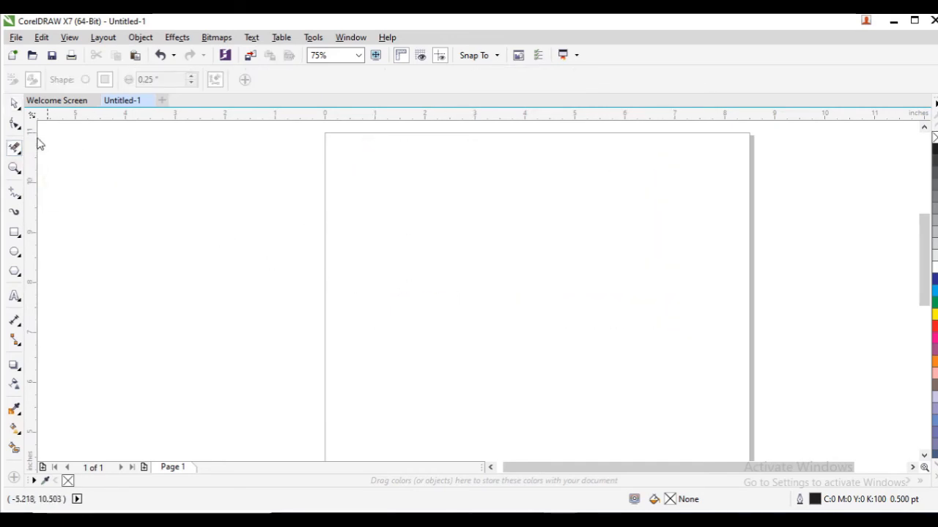
pyautogui.click(14, 103)
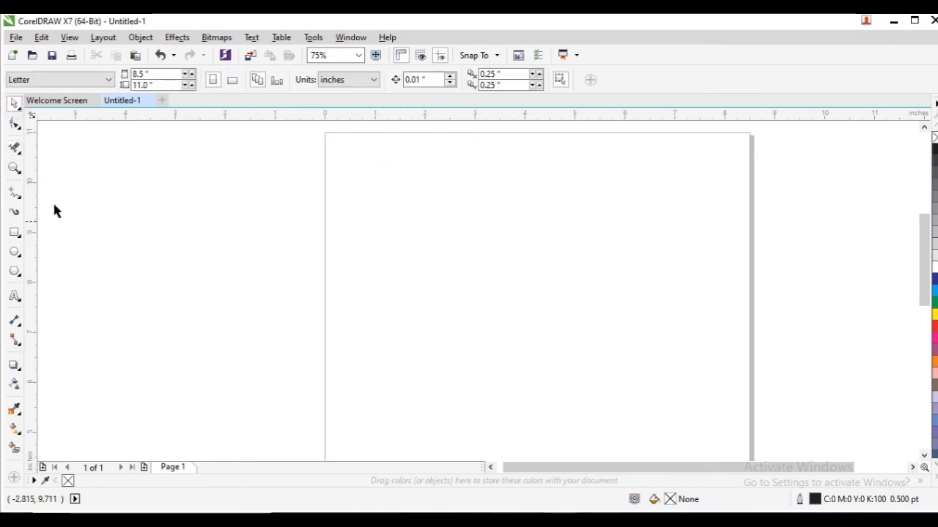
# Draw a wide rectangle about 5.7 inches across and a narrow one about 4.2 inches high crossing it left of centre
pyautogui.click(14, 232)
pyautogui.moveTo(381, 186); pyautogui.dragTo(668, 286)
pyautogui.moveTo(449, 156); pyautogui.dragTo(510, 363)
# Select both rectangles and remove the narrow one's segments protruding above and below the wide one with Virtual Segment Delete
pyautogui.click(14, 104)
pyautogui.click(333, 153)
pyautogui.moveTo(341, 147); pyautogui.dragTo(668, 369)
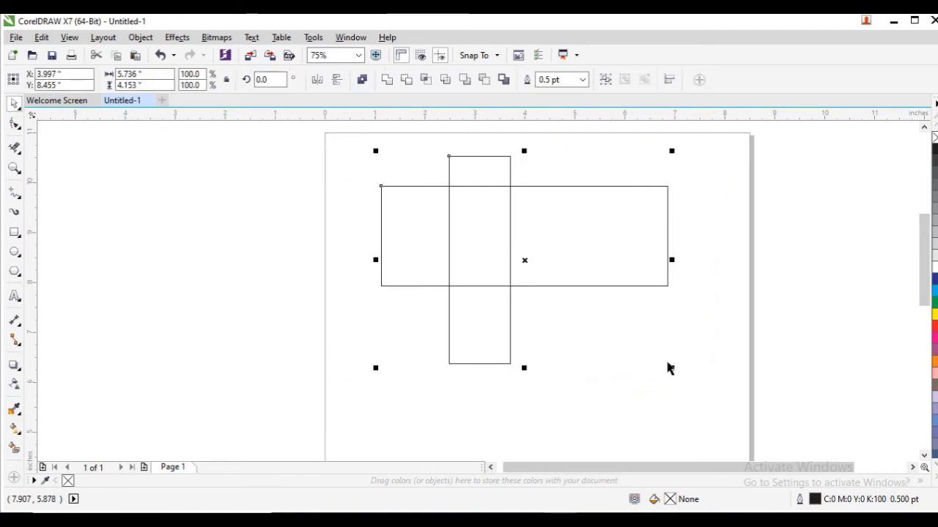
pyautogui.click(14, 148)
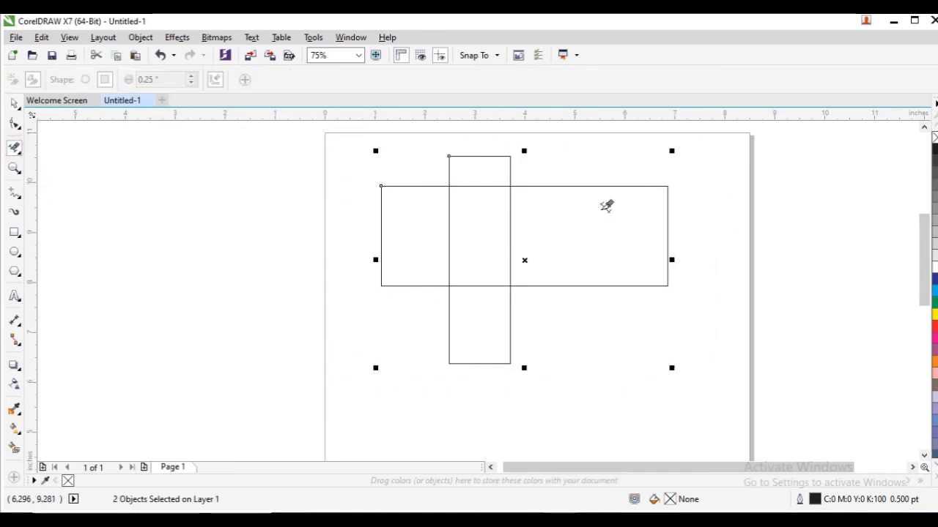
pyautogui.click(511, 152)
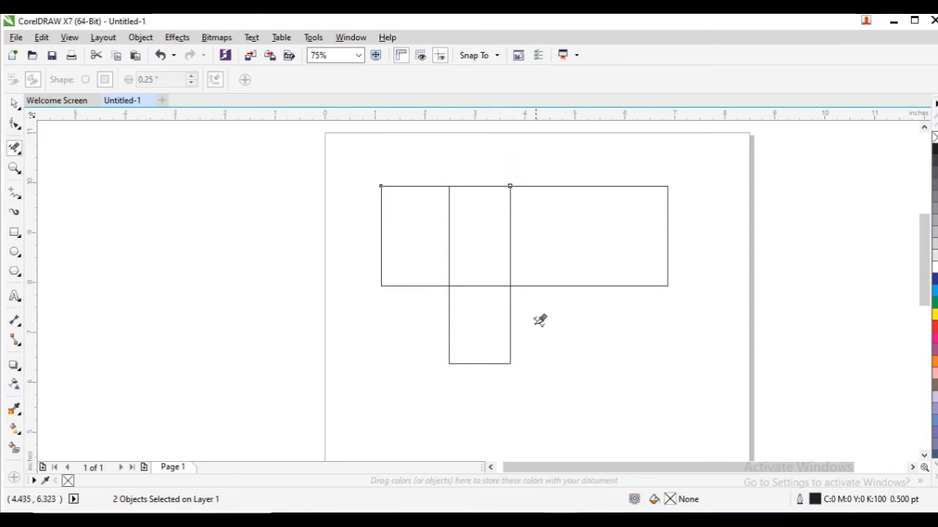
pyautogui.click(511, 333)
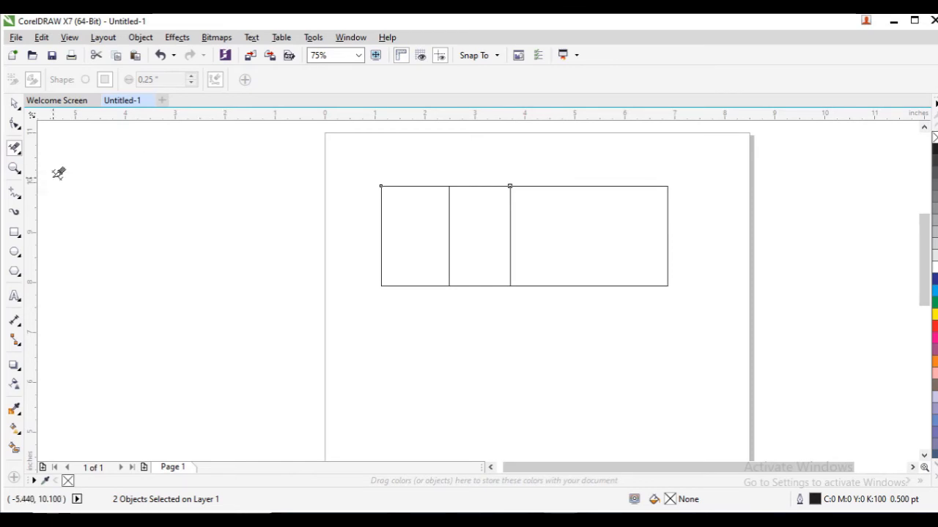
pyautogui.click(20, 157)
pyautogui.click(19, 169)
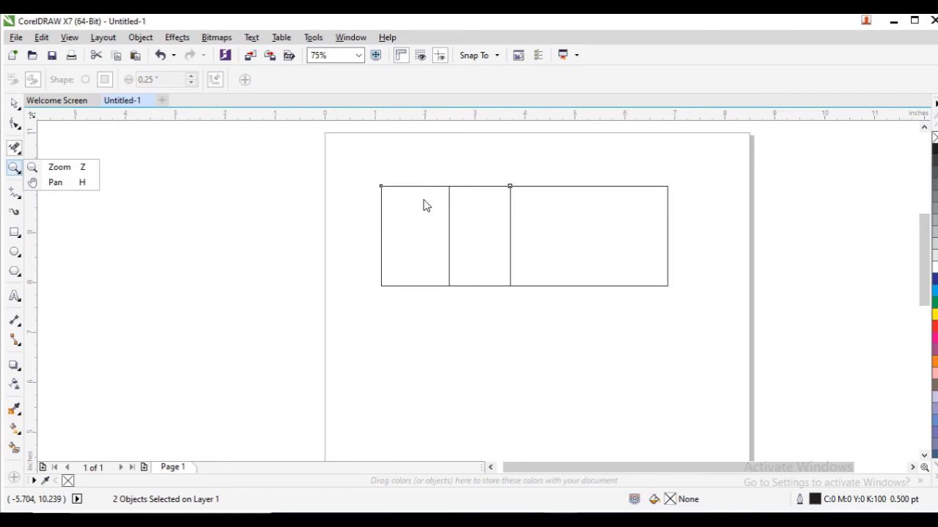
# Erase the wide rectangle's right end and a vertical strip along its left dividing line with a square 0.25-inch Eraser nib
pyautogui.click(472, 222)
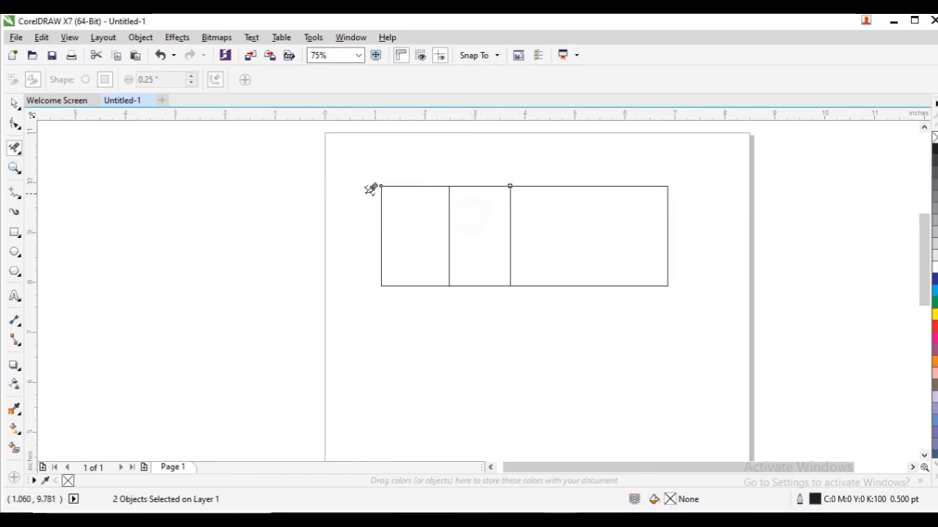
pyautogui.click(14, 103)
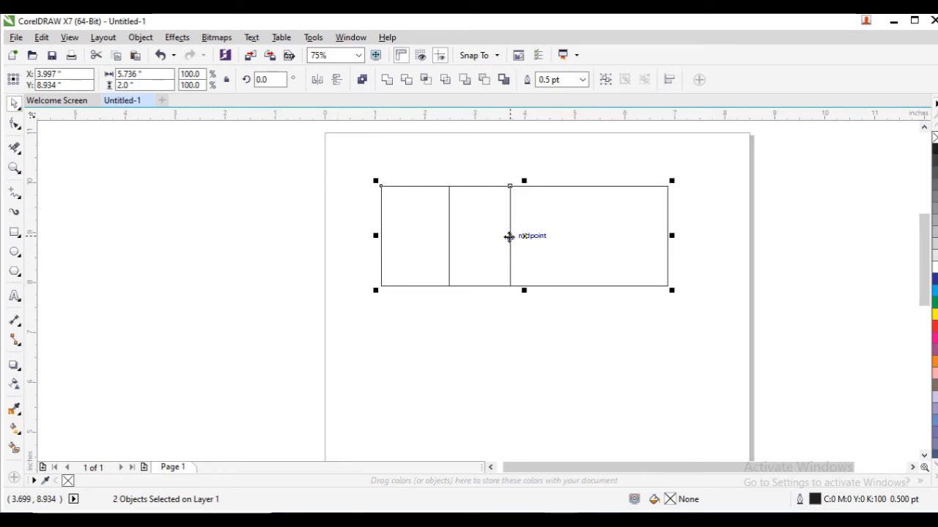
pyautogui.click(15, 148)
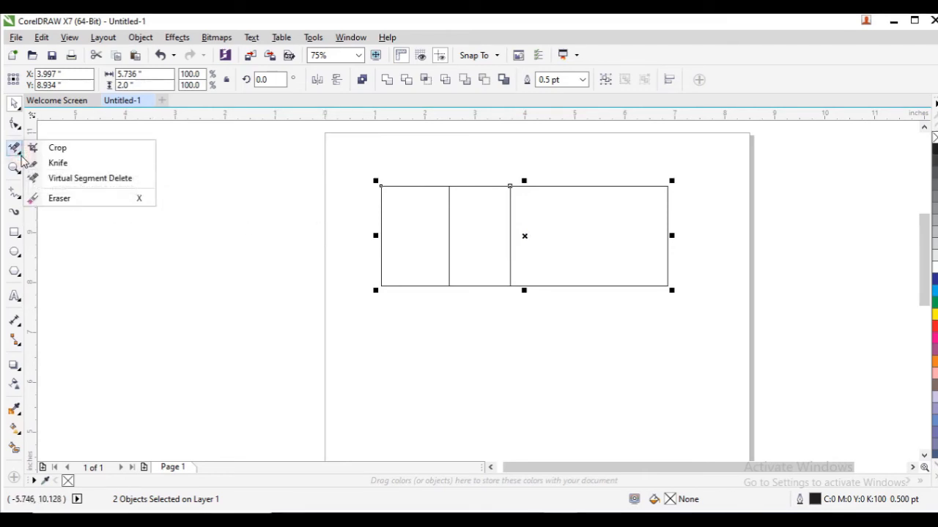
pyautogui.click(62, 203)
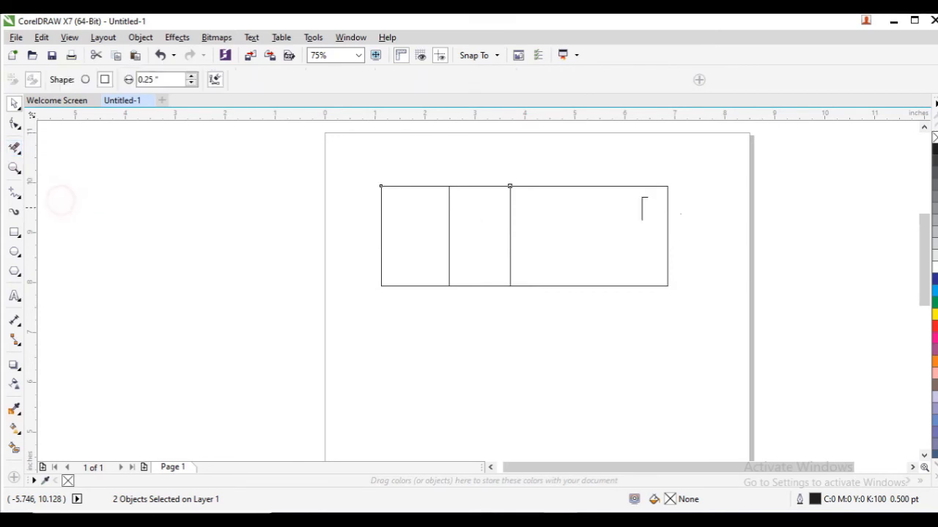
pyautogui.click(407, 227)
pyautogui.click(557, 293)
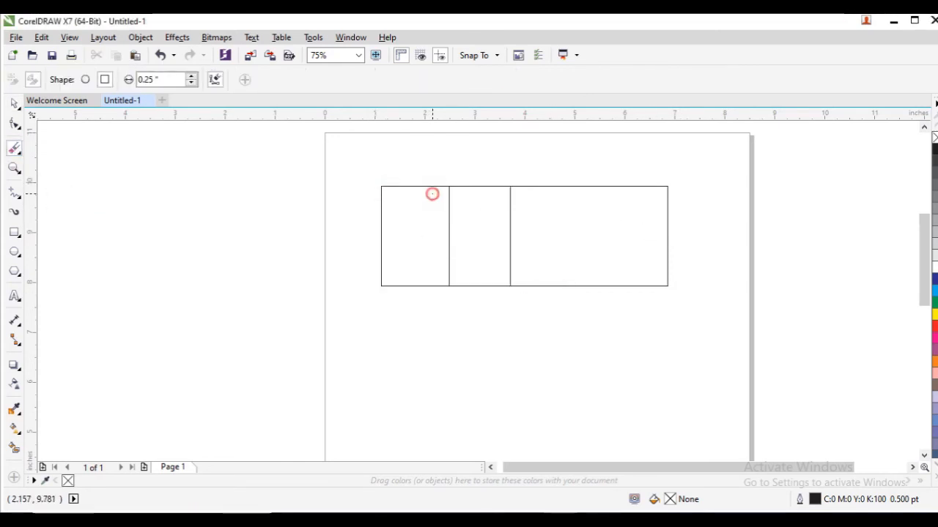
pyautogui.click(432, 194)
pyautogui.moveTo(664, 174)
pyautogui.mouseDown()
pyautogui.moveTo(658, 301)
pyautogui.moveTo(665, 261)
pyautogui.moveTo(648, 284)
pyautogui.moveTo(649, 172)
pyautogui.moveTo(630, 291)
pyautogui.moveTo(624, 180)
pyautogui.mouseUp()
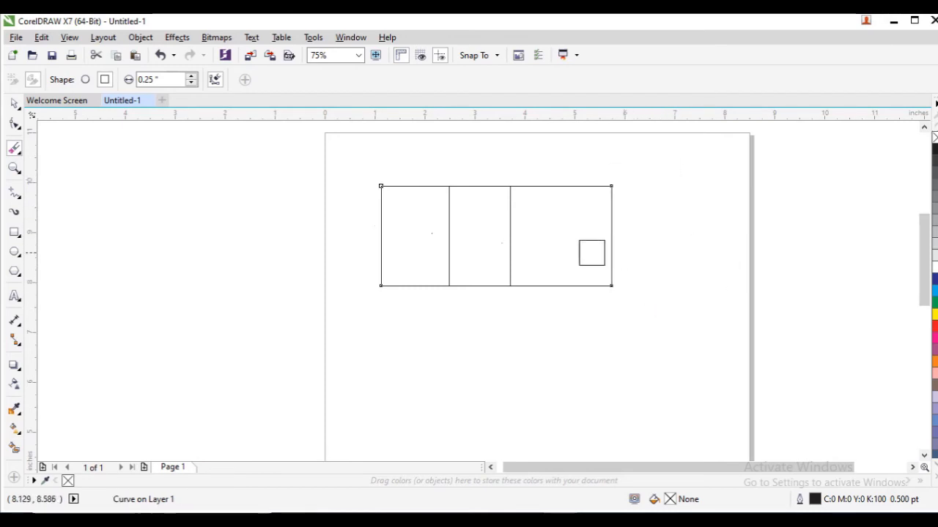
pyautogui.moveTo(444, 189); pyautogui.dragTo(448, 290)
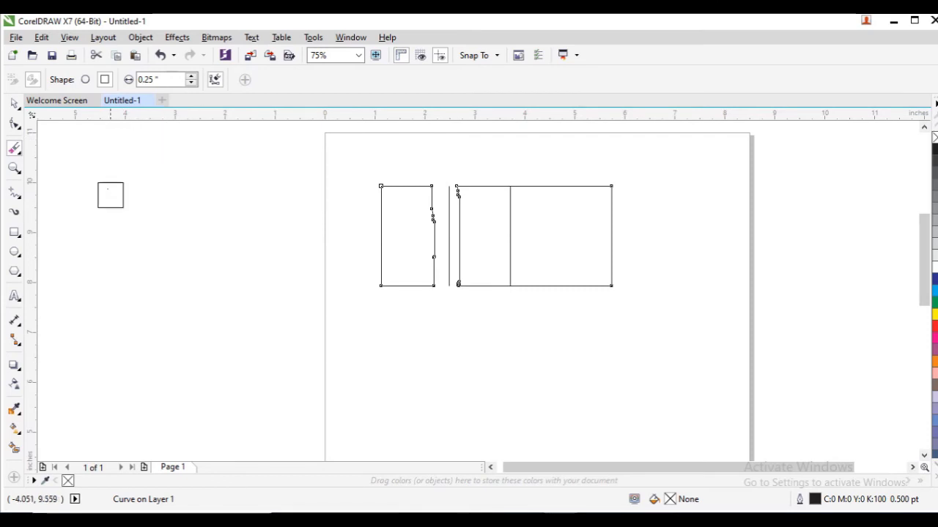
# Set the Eraser to a round 0.11-inch nib and erase a vertical strip through the rectangle's right section
pyautogui.click(85, 79)
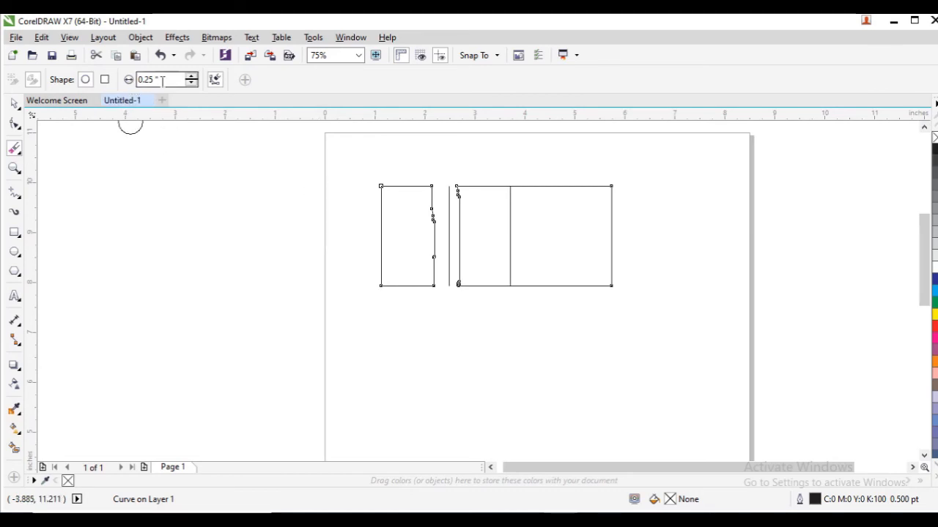
pyautogui.click(190, 83)
pyautogui.click(191, 83)
pyautogui.click(191, 83)
pyautogui.click(190, 83)
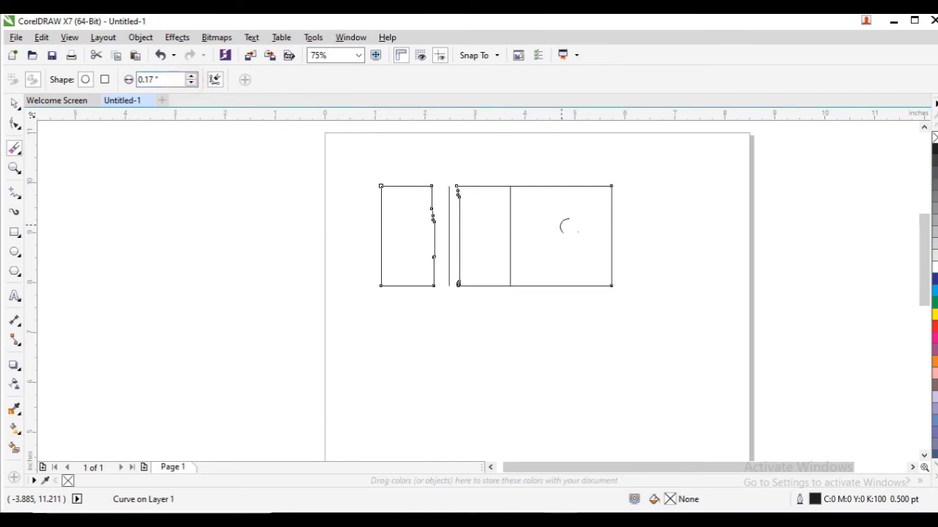
pyautogui.click(190, 83)
pyautogui.click(191, 83)
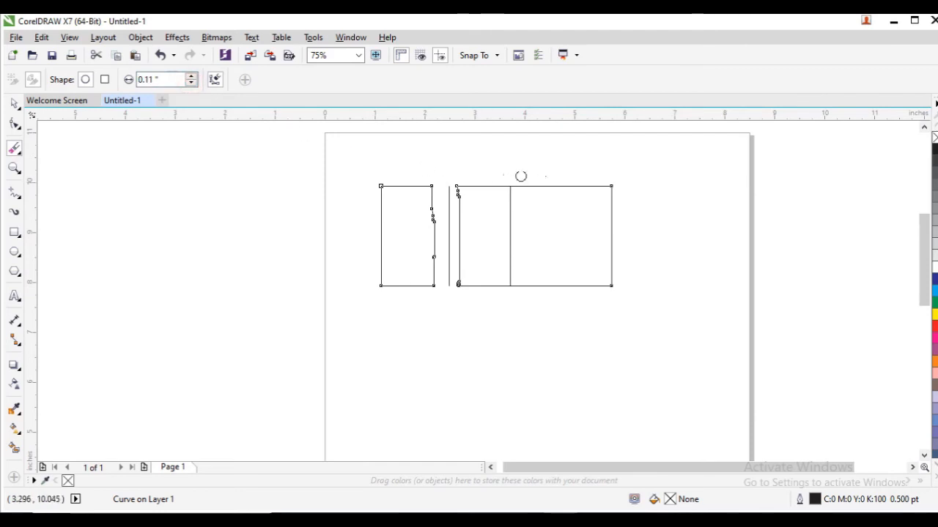
pyautogui.moveTo(548, 173); pyautogui.dragTo(558, 319)
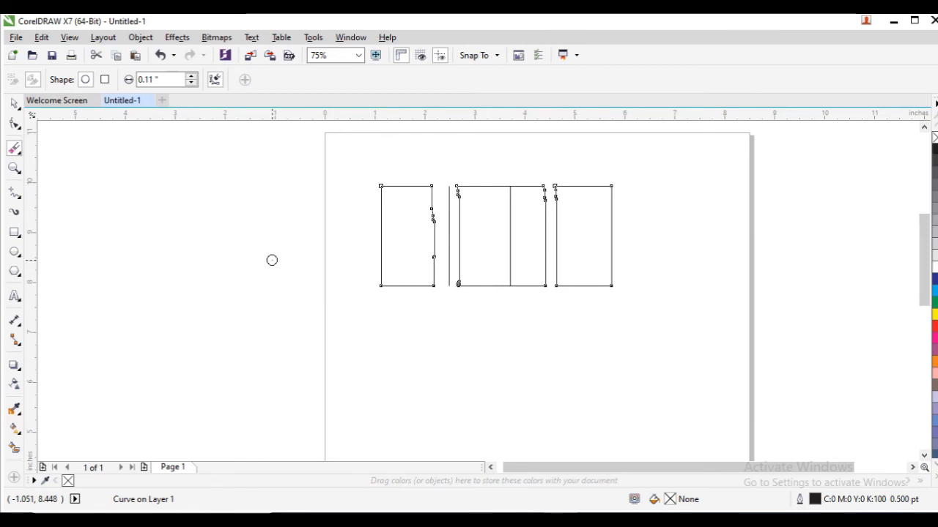
# Delete the erased rectangle pieces and the two remaining vertical lines from the page
pyautogui.click(15, 105)
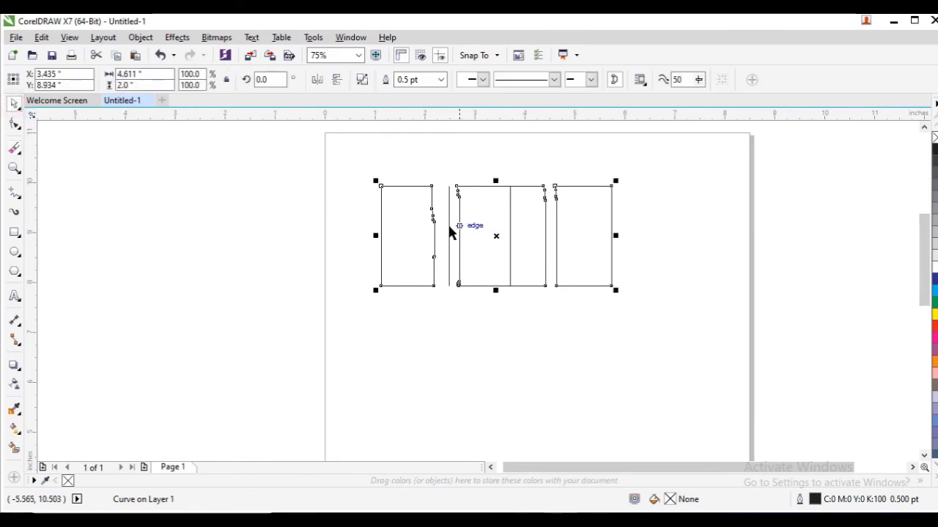
pyautogui.press('Delete')
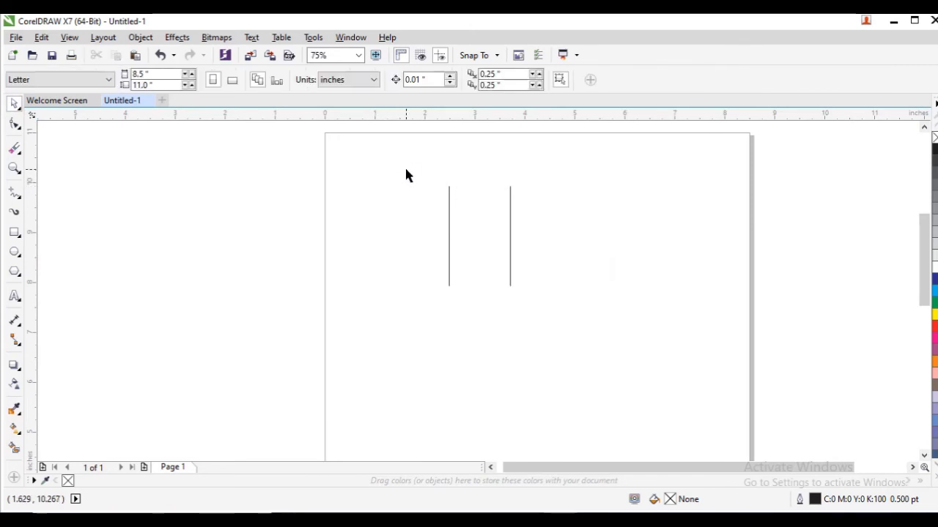
pyautogui.moveTo(438, 173); pyautogui.dragTo(541, 324)
pyautogui.press('Delete')
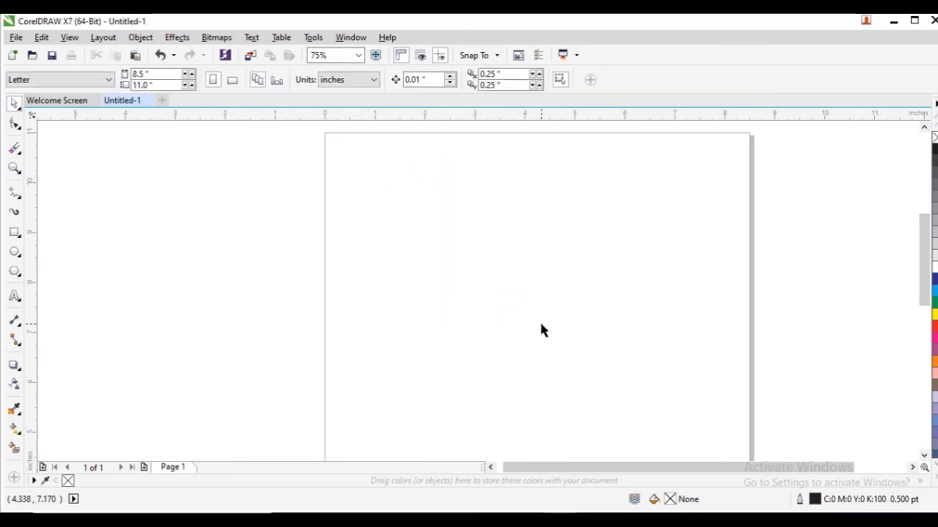
# Import the photo Gedung 1 from the Foto Brosur SMK folder and place it about 4 inches wide on the page
pyautogui.click(16, 38)
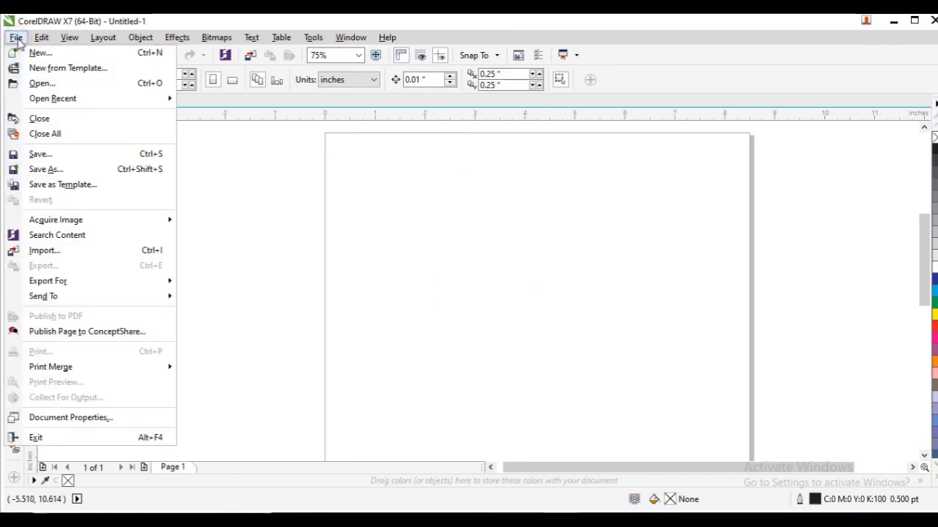
pyautogui.click(50, 251)
pyautogui.click(414, 198)
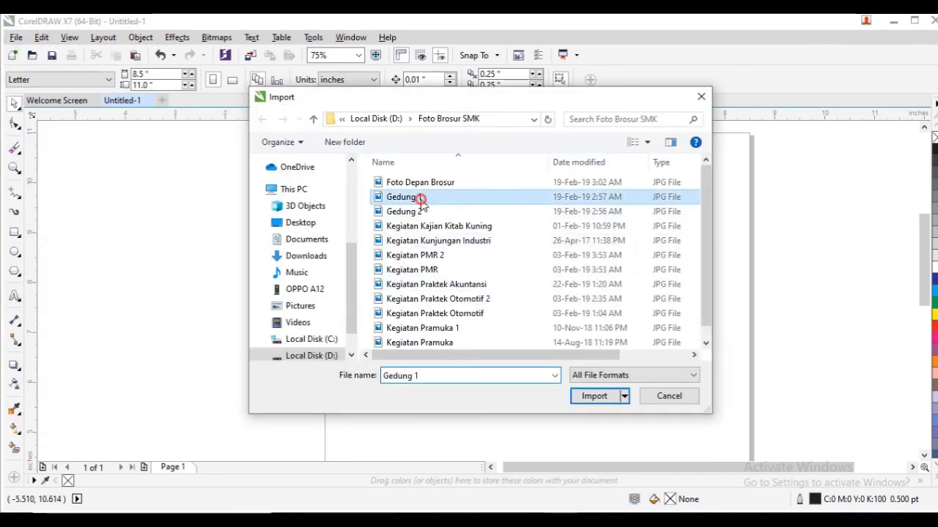
pyautogui.click(592, 397)
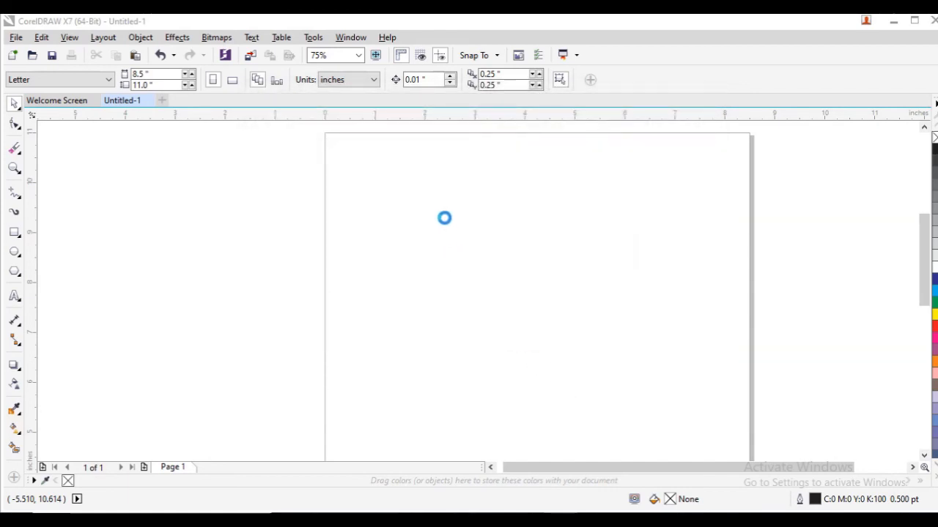
pyautogui.moveTo(438, 210); pyautogui.dragTo(636, 388)
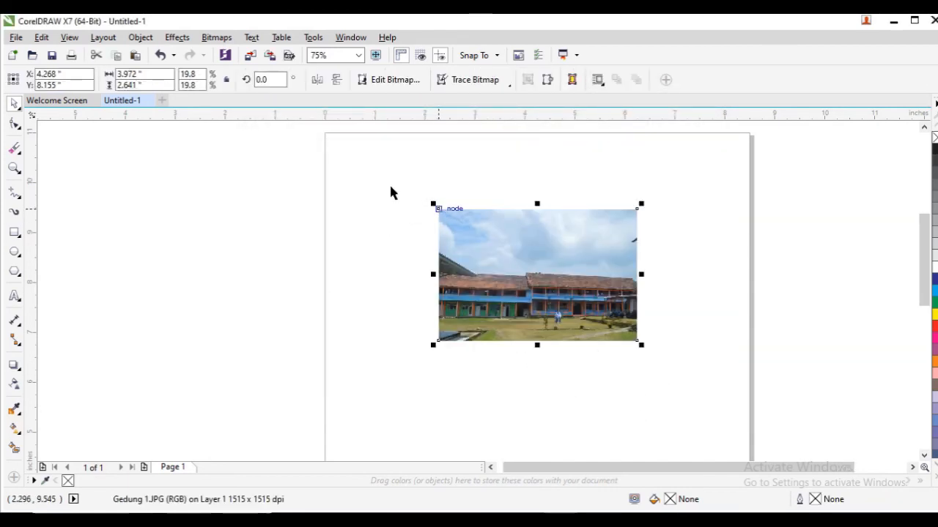
# Convert the photo to a bitmap at 300 dpi in CMYK Color (32-bit) with anti-aliasing and a transparent background
pyautogui.click(217, 37)
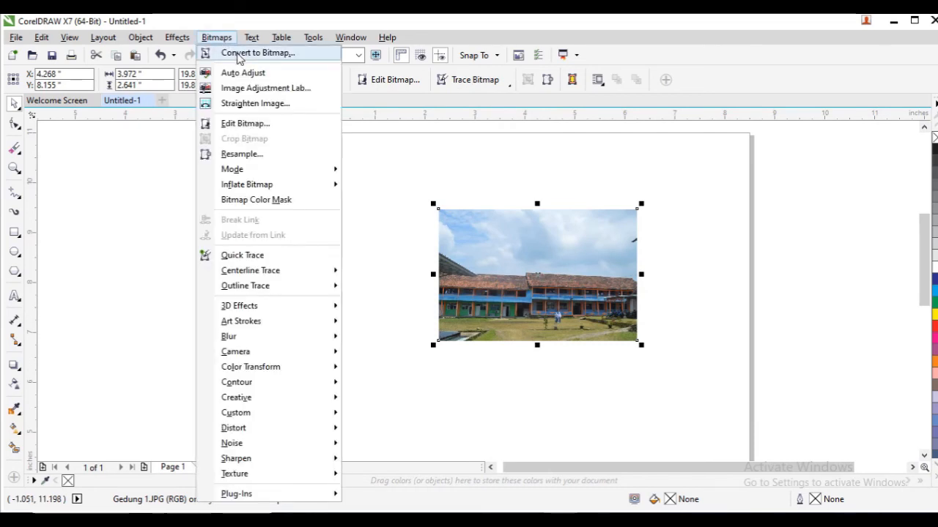
pyautogui.click(238, 56)
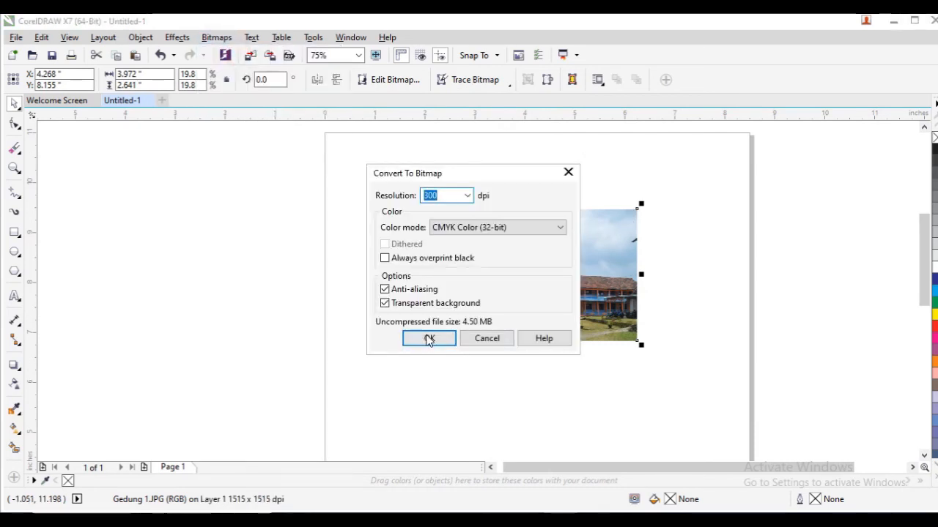
pyautogui.click(428, 339)
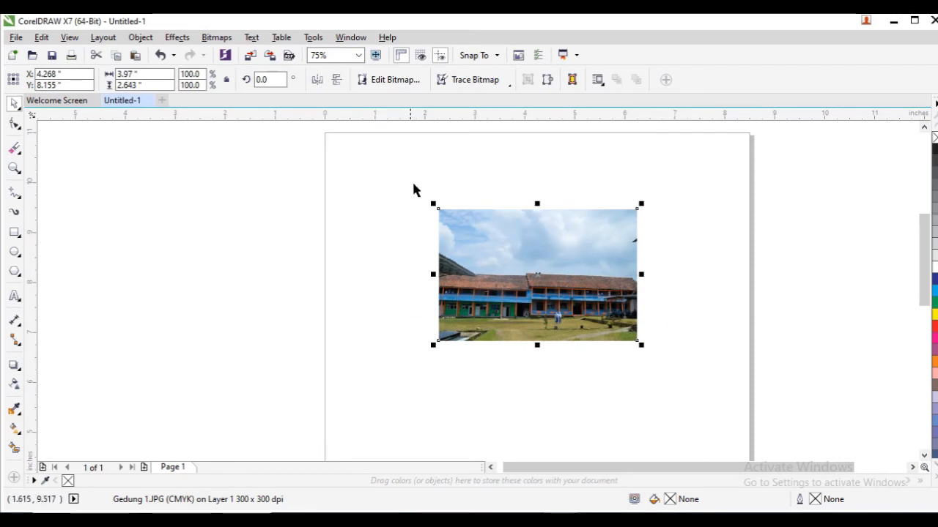
# Erase the photo's upper-left corner, four vertical strips and a short strip at its right edge, using round and square 0.11-inch nibs
pyautogui.click(14, 148)
pyautogui.moveTo(435, 203)
pyautogui.mouseDown()
pyautogui.moveTo(445, 261)
pyautogui.moveTo(449, 203)
pyautogui.moveTo(451, 260)
pyautogui.moveTo(457, 202)
pyautogui.moveTo(462, 255)
pyautogui.moveTo(480, 234)
pyautogui.moveTo(476, 208)
pyautogui.mouseUp()
pyautogui.moveTo(569, 188)
pyautogui.mouseDown()
pyautogui.moveTo(583, 275)
pyautogui.moveTo(573, 377)
pyautogui.mouseUp()
pyautogui.moveTo(517, 176); pyautogui.dragTo(518, 371)
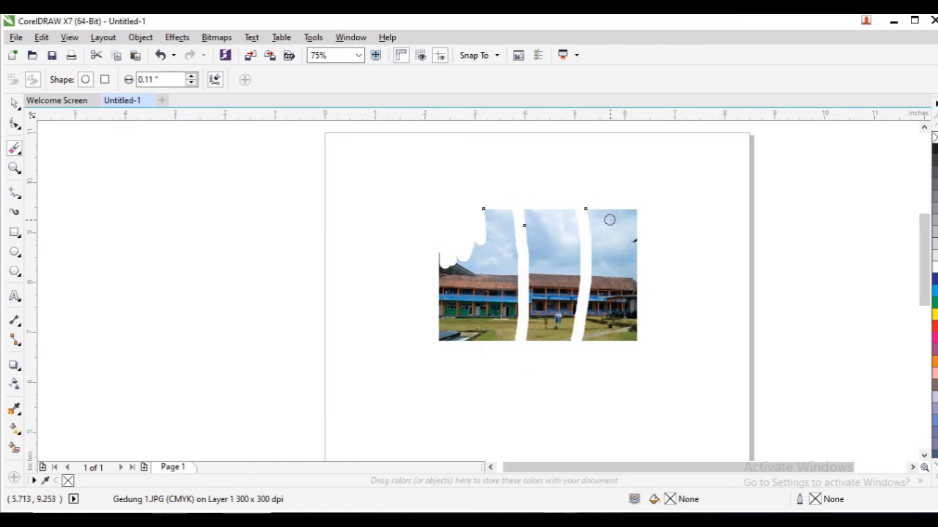
pyautogui.moveTo(613, 192); pyautogui.dragTo(611, 362)
pyautogui.moveTo(652, 277); pyautogui.dragTo(598, 285)
pyautogui.click(104, 79)
pyautogui.moveTo(543, 169); pyautogui.dragTo(532, 374)
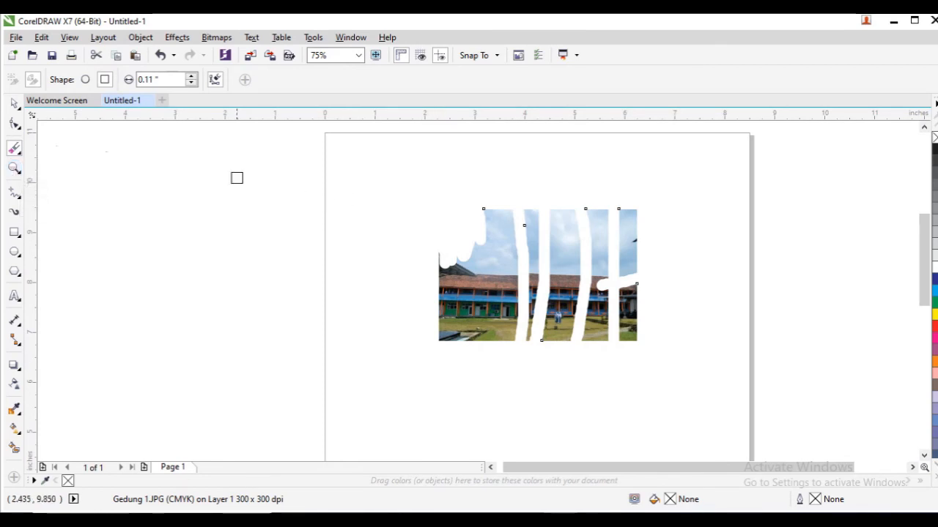
# Select the whole erased photo and delete it from the page
pyautogui.click(14, 103)
pyautogui.moveTo(413, 184); pyautogui.dragTo(683, 388)
pyautogui.press('Delete')
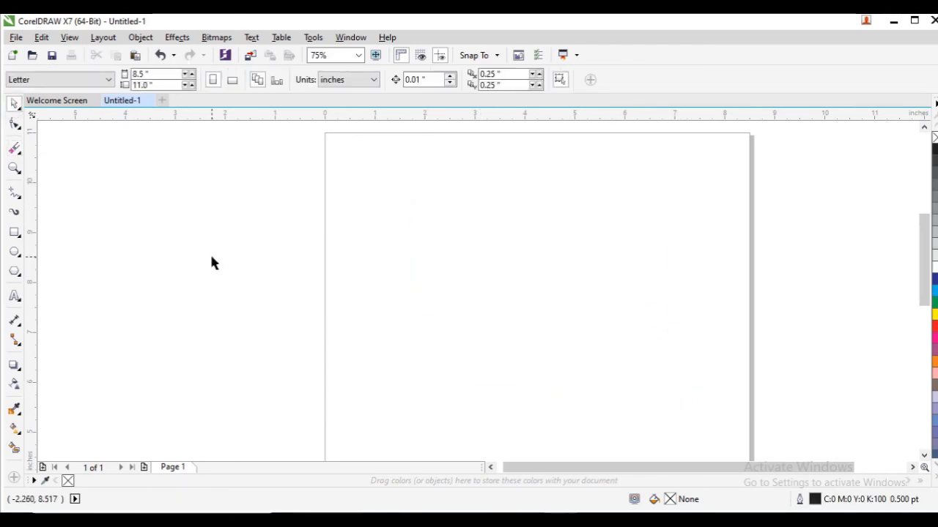
# Zoom in on the empty page to 150% and back out to 75% with the Zoom tool
pyautogui.click(19, 174)
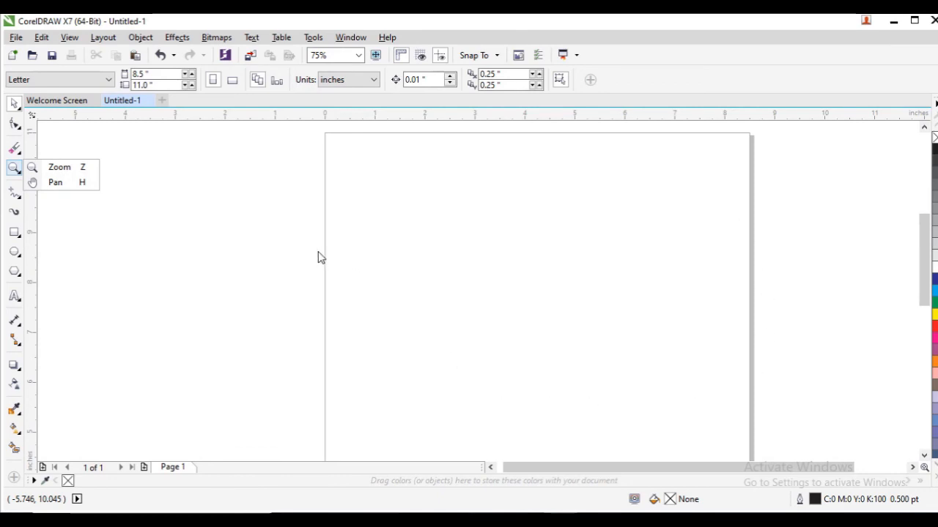
pyautogui.click(58, 167)
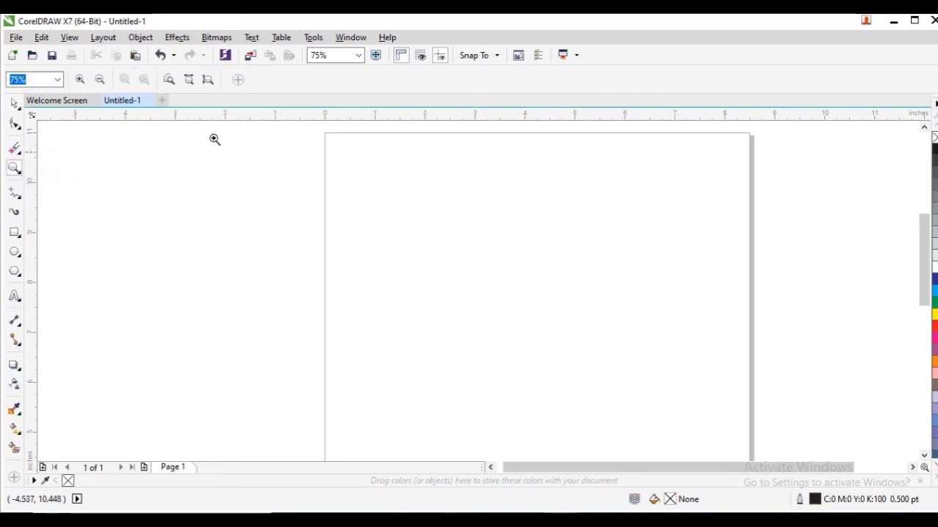
pyautogui.click(80, 80)
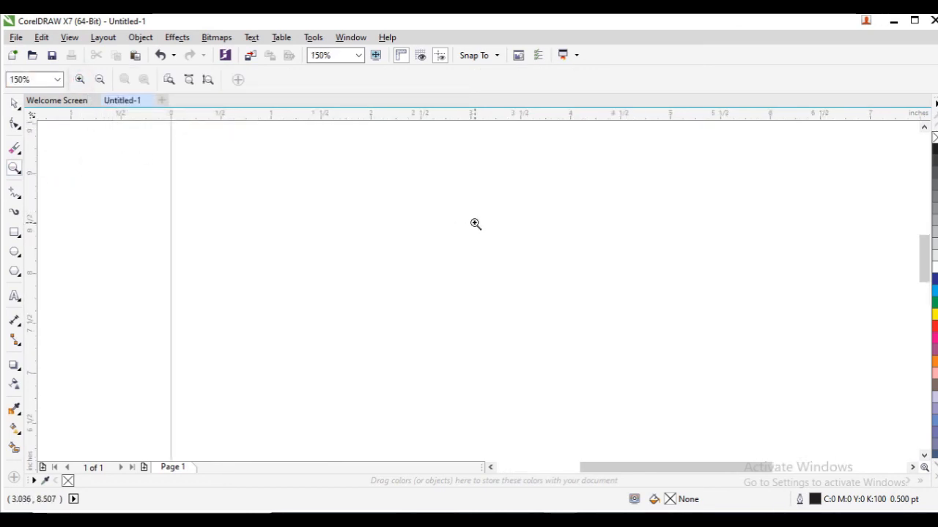
pyautogui.click(100, 80)
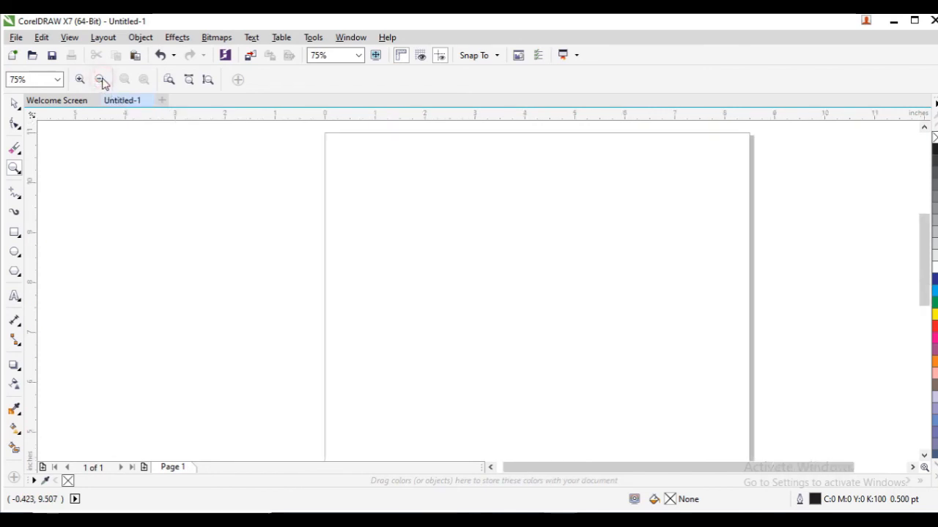
# Draw a near-circular ellipse about 2.1 by 2.2 inches in the page's upper-left area
pyautogui.click(15, 252)
pyautogui.moveTo(354, 202); pyautogui.dragTo(467, 319)
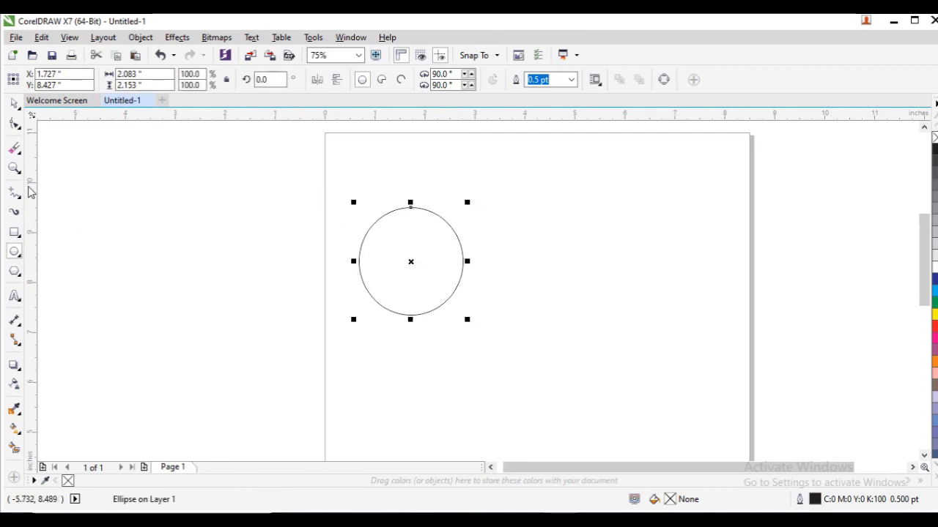
# Zoom in on the circle to 150% and back out, and fit the view to the page width and the page height
pyautogui.click(21, 174)
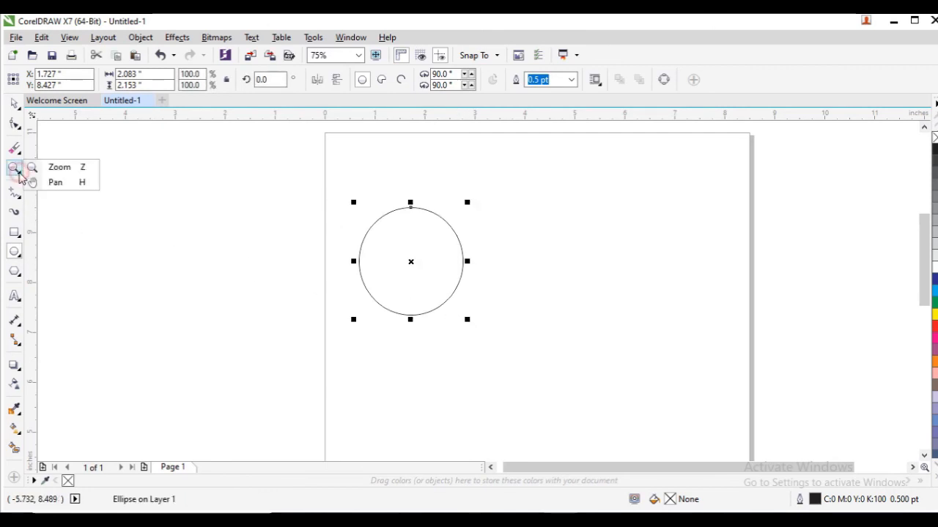
pyautogui.click(53, 164)
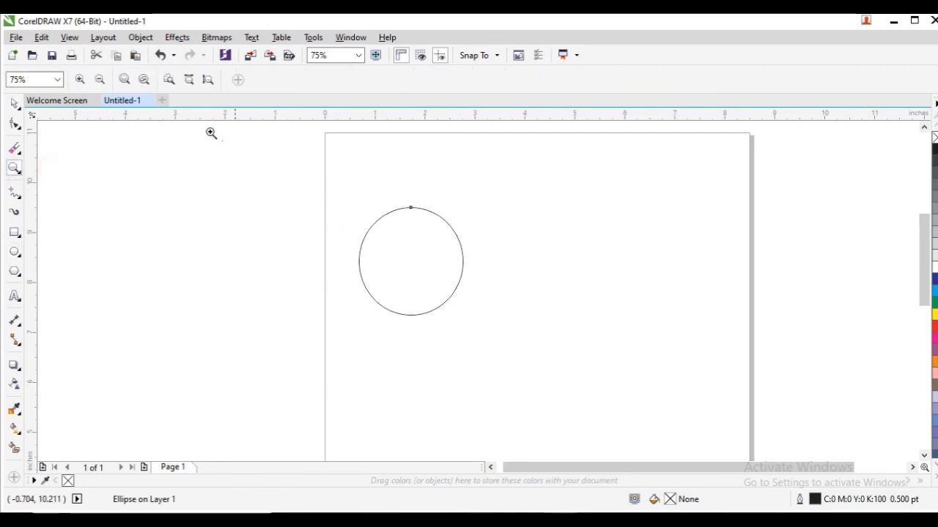
pyautogui.click(80, 79)
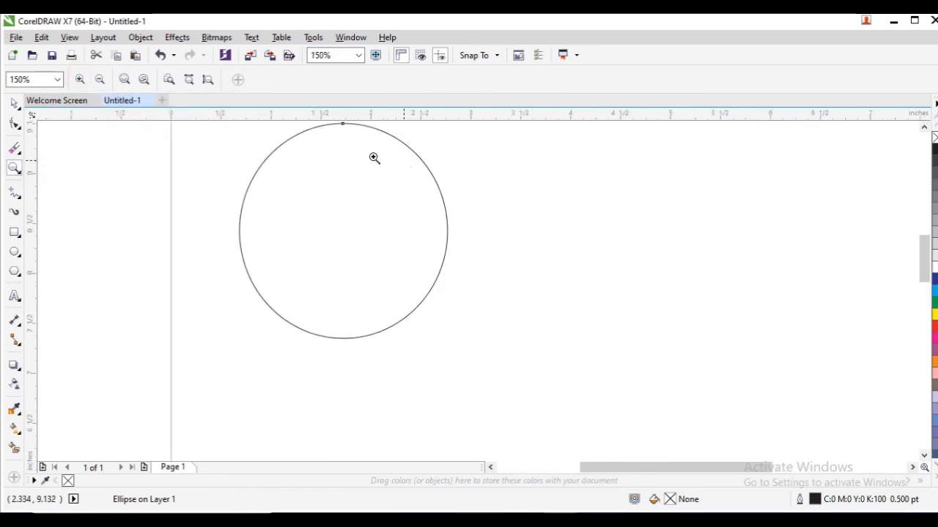
pyautogui.click(102, 83)
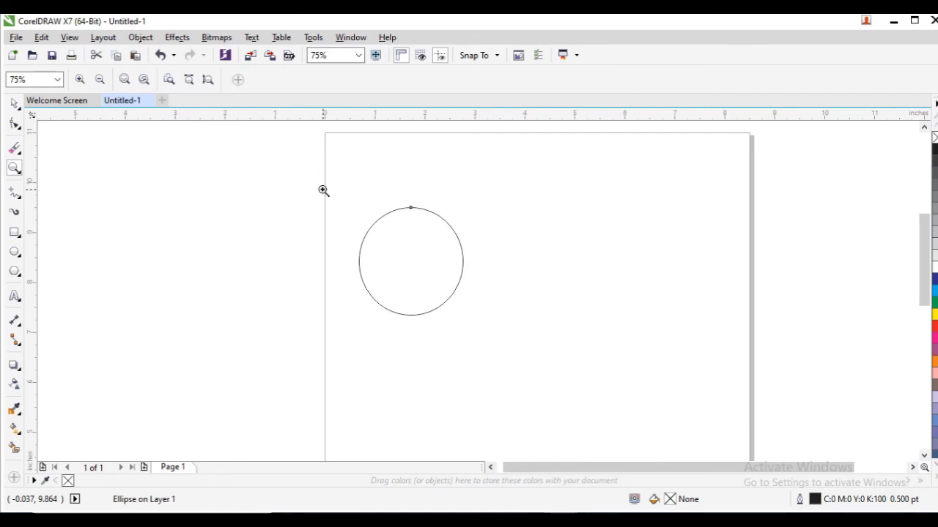
pyautogui.click(188, 82)
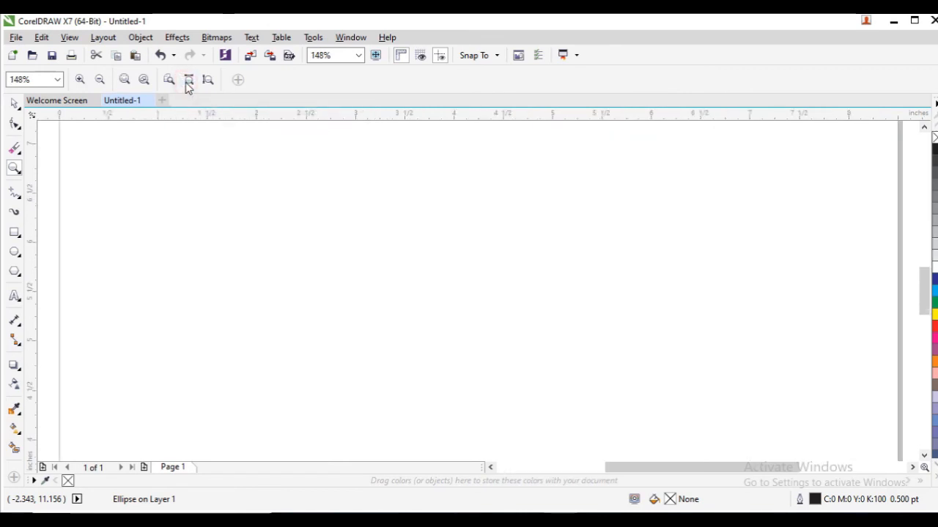
pyautogui.click(209, 81)
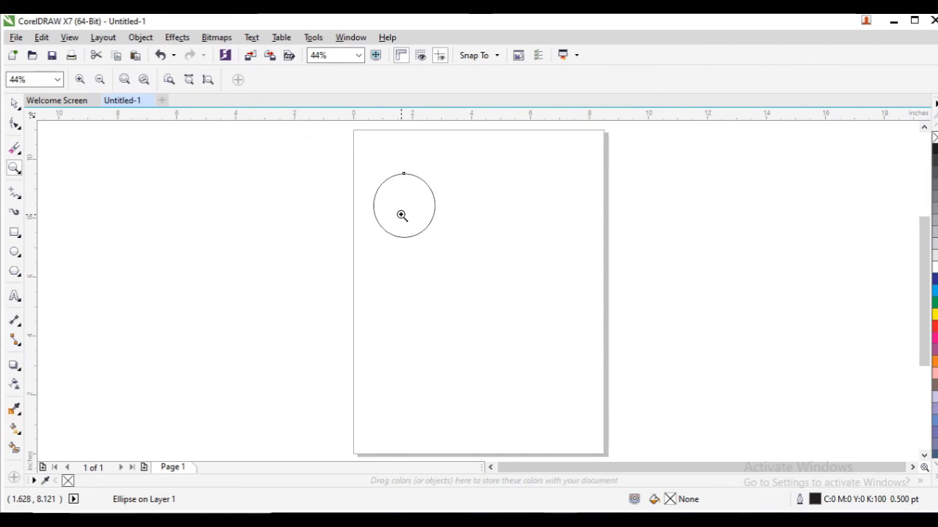
# Pan the view with the Pan tool so the page shifts to the right
pyautogui.click(20, 173)
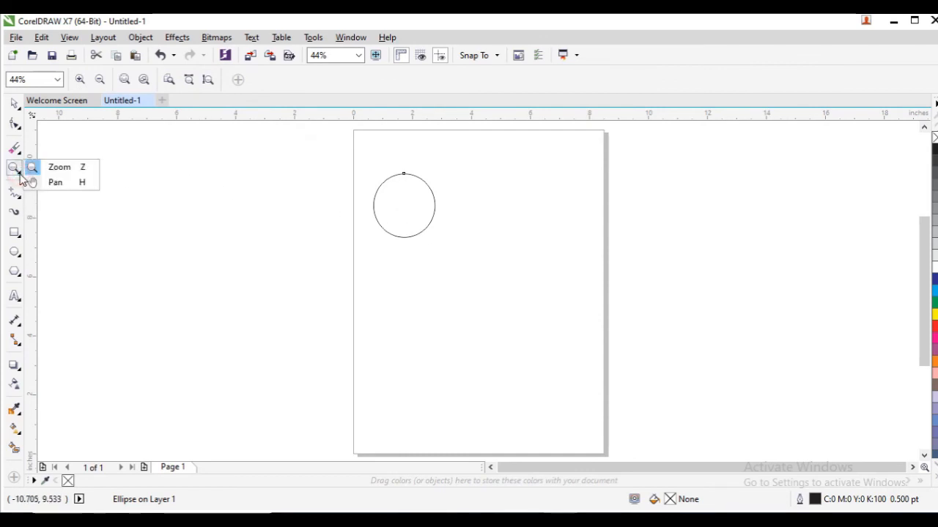
pyautogui.click(53, 183)
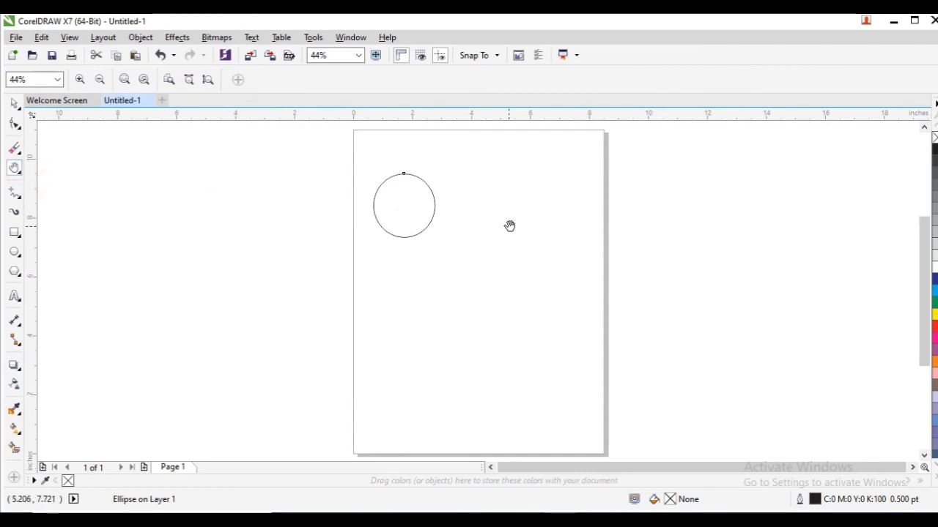
pyautogui.moveTo(484, 233); pyautogui.dragTo(599, 241)
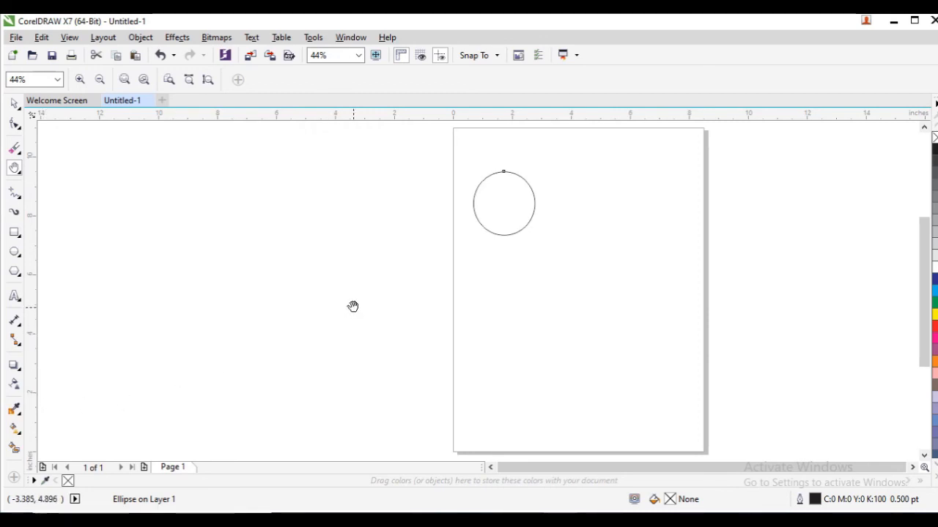
pyautogui.click(652, 521)
pyautogui.click(647, 122)
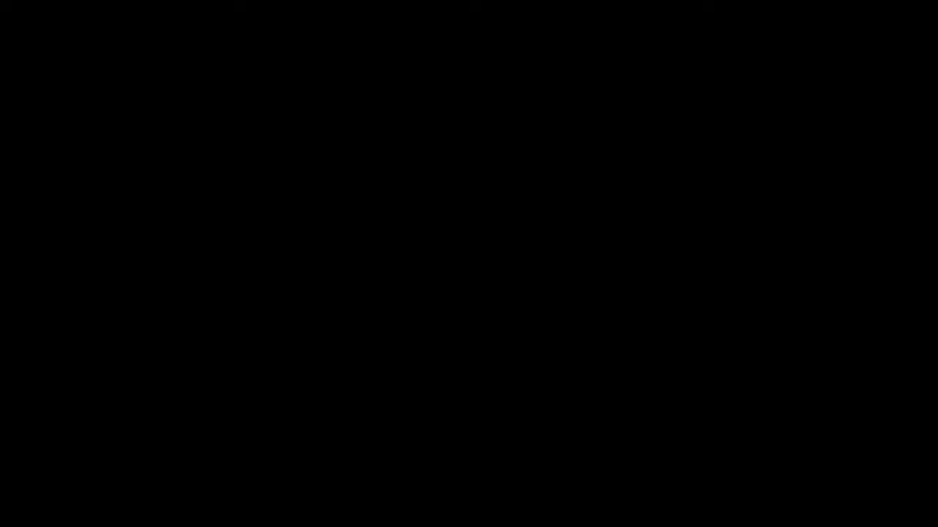